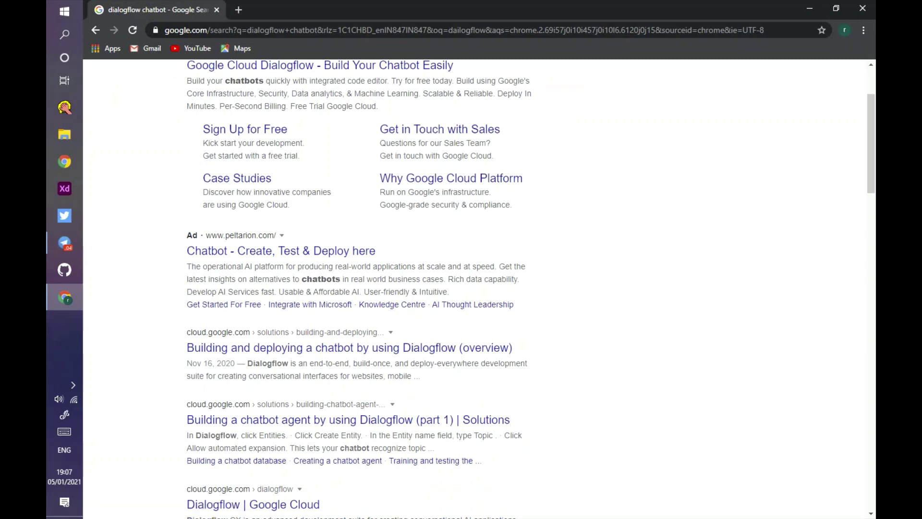
Open the Google Cloud Dialogflow product page from the search results and start its free trial
{"action": "scroll", "coordinate": [220, 302], "scroll_direction": "up", "scroll_amount": 3}
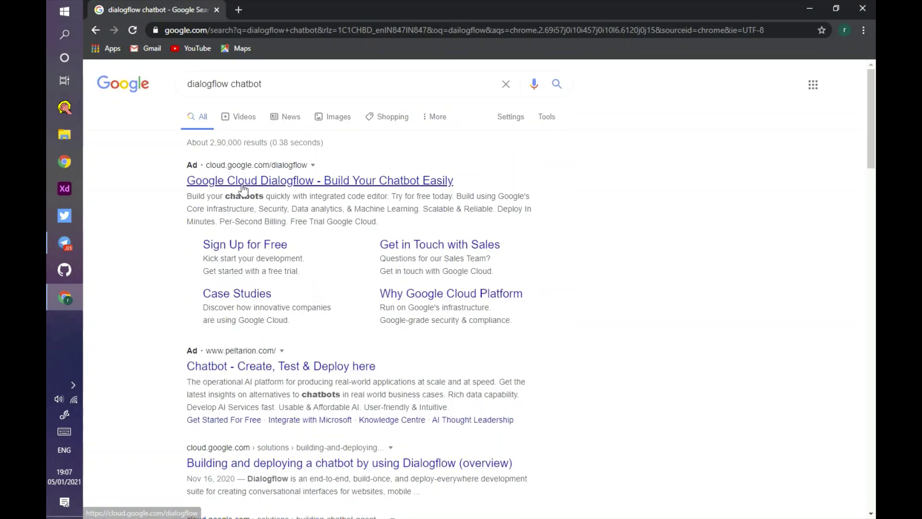
{"action": "scroll", "coordinate": [247, 316], "scroll_direction": "down", "scroll_amount": 4}
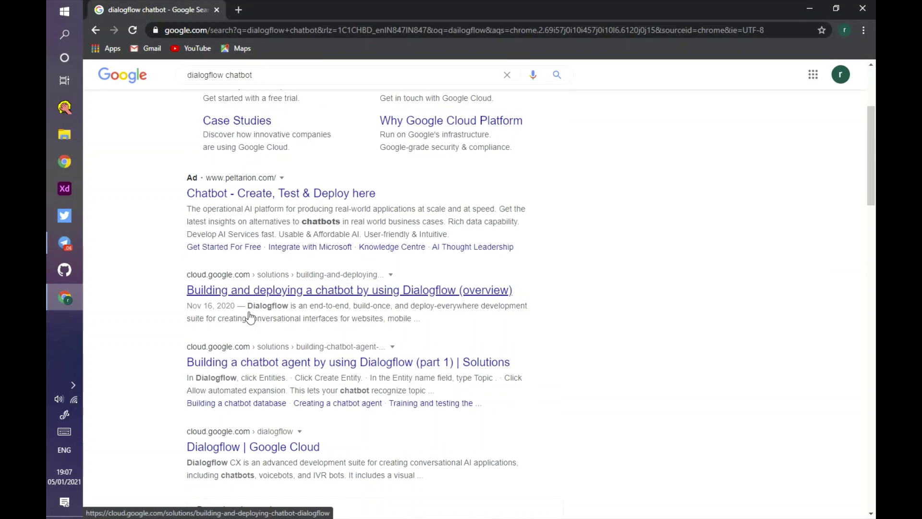
{"action": "scroll", "coordinate": [247, 316], "scroll_direction": "down", "scroll_amount": 2}
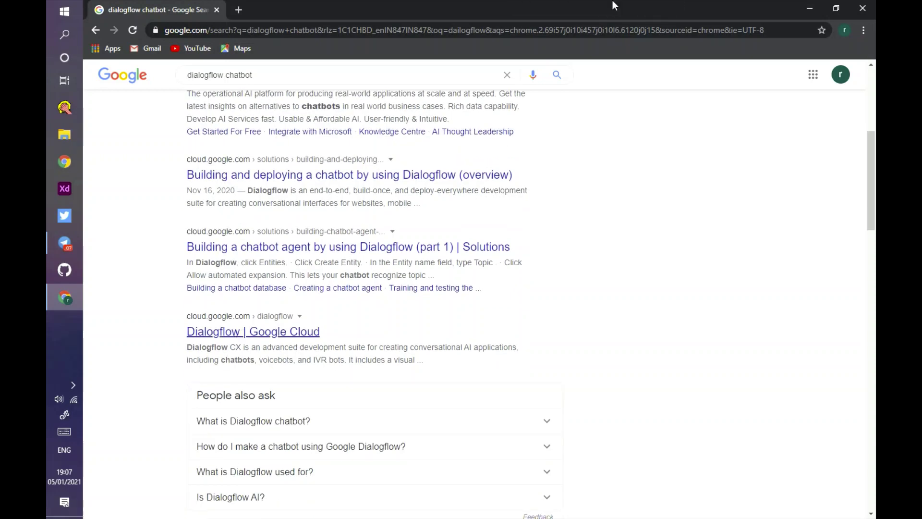
{"action": "left_click", "coordinate": [245, 331]}
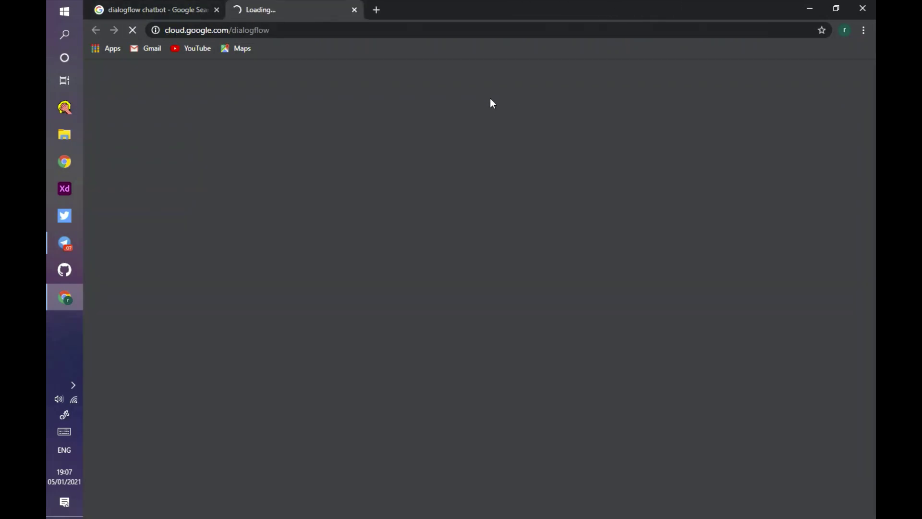
{"action": "left_click", "coordinate": [216, 10]}
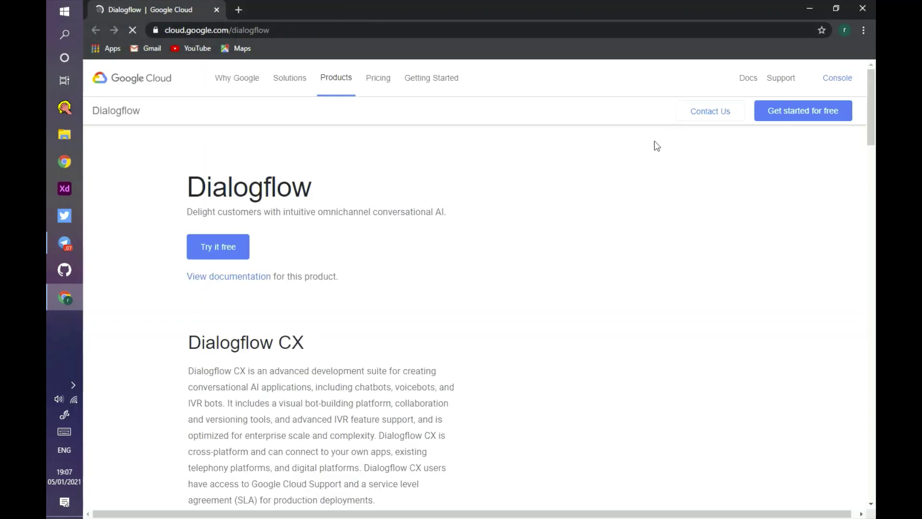
{"action": "left_click", "coordinate": [238, 248]}
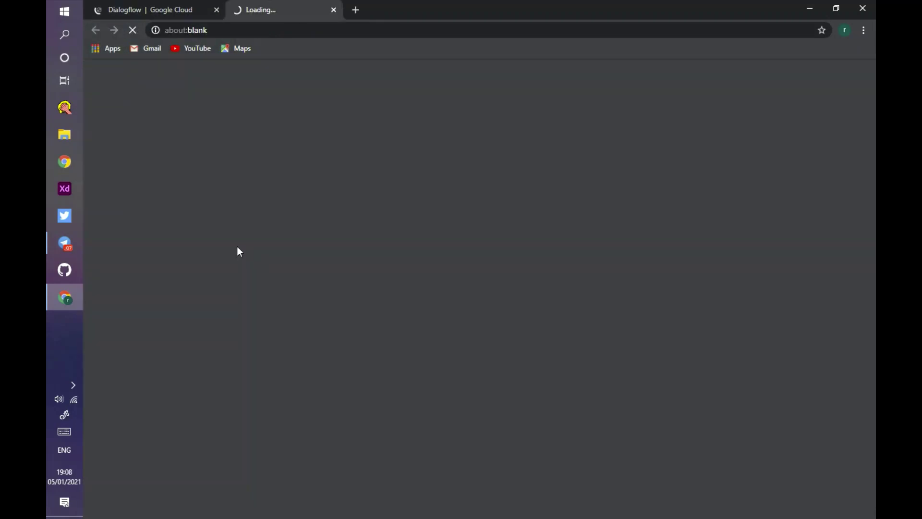
{"action": "left_click", "coordinate": [216, 9]}
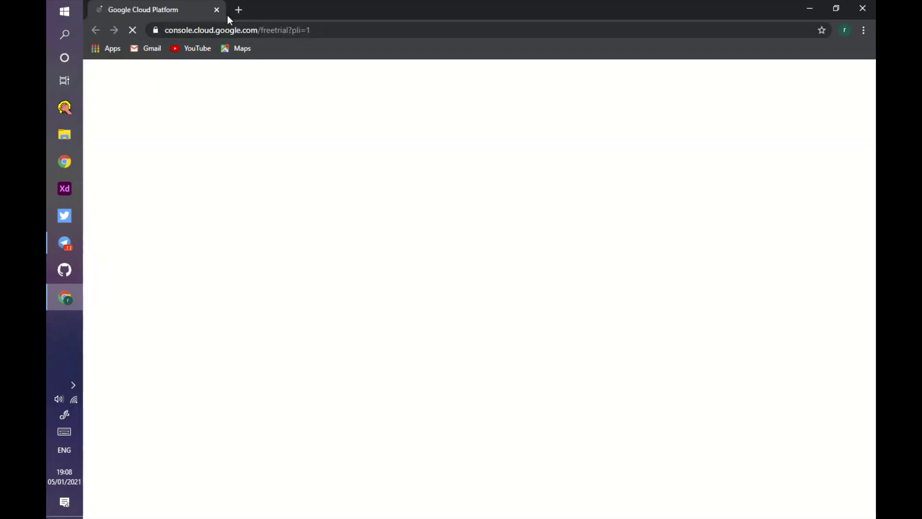
Search Google for "dialogflow by google" in a fresh tab, closing the Google Cloud Platform tab
{"action": "left_click", "coordinate": [238, 11]}
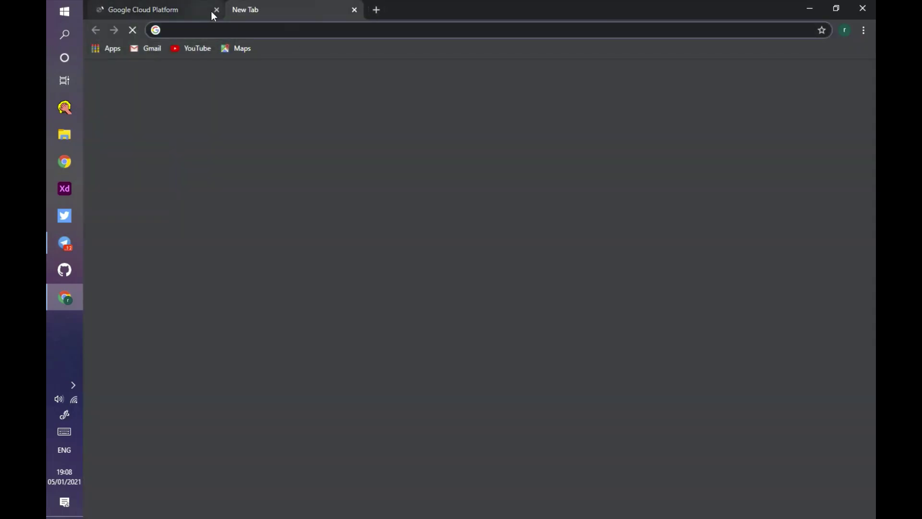
{"action": "left_click", "coordinate": [216, 10]}
{"action": "type", "text": "dialogflow"}
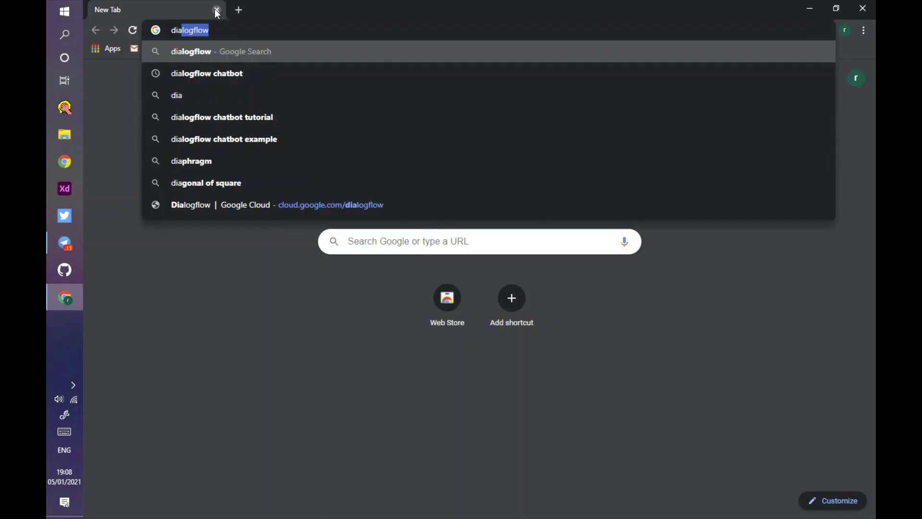
{"action": "left_click", "coordinate": [226, 75]}
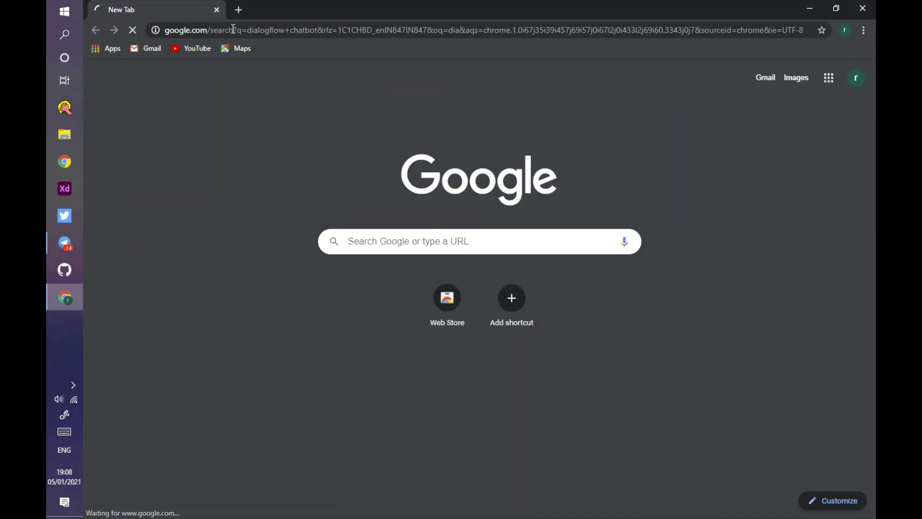
{"action": "double_click", "coordinate": [246, 83]}
{"action": "key", "text": "BackSpace"}
{"action": "type", "text": "b"}
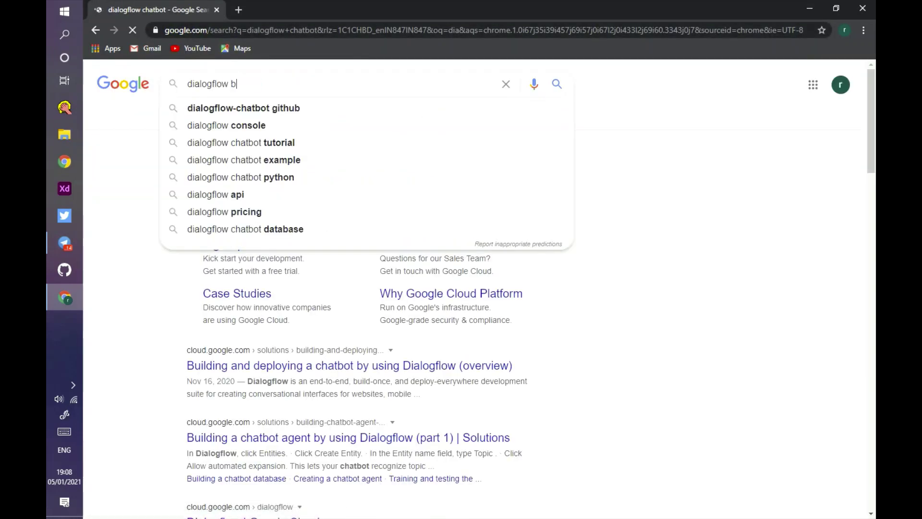
{"action": "type", "text": "y google"}
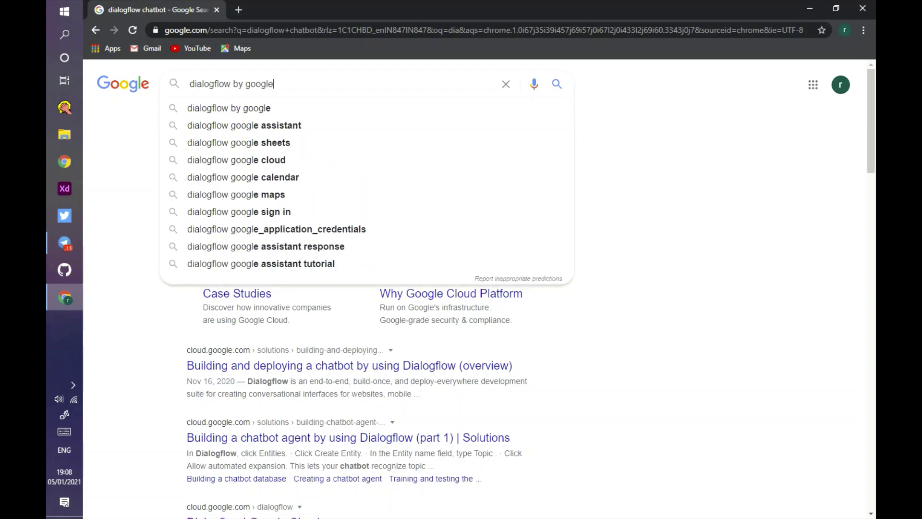
{"action": "key", "text": "Return"}
Open the Dialogflow console at dialogflow.cloud.google.com from the search results and close the search tab
{"action": "scroll", "coordinate": [250, 303], "scroll_direction": "down", "scroll_amount": 1}
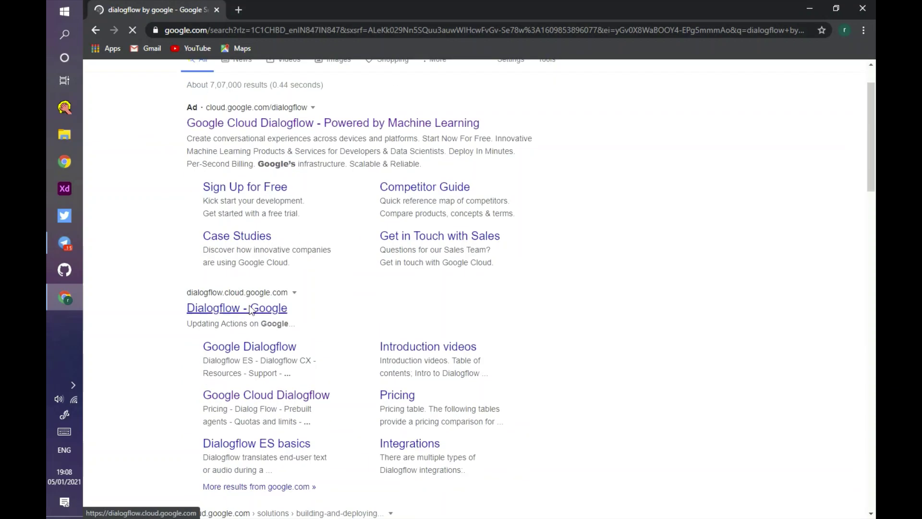
{"action": "left_click", "coordinate": [251, 310]}
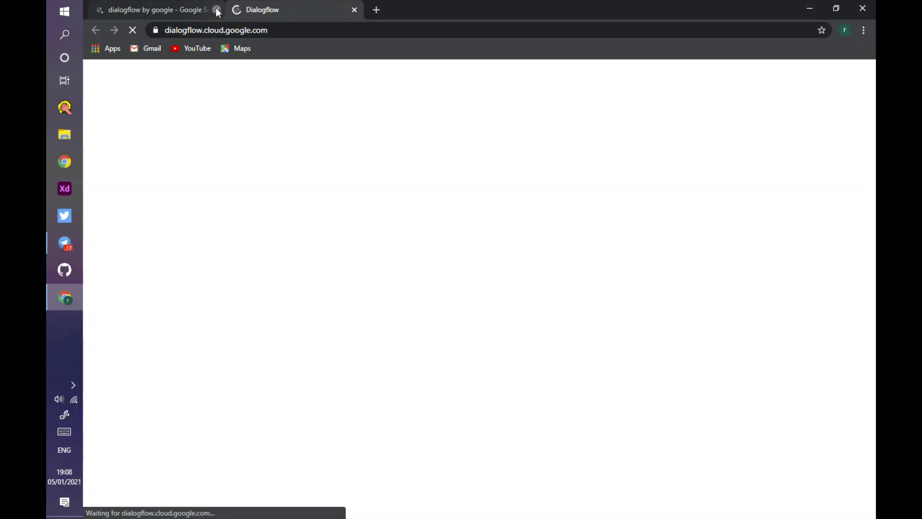
{"action": "left_click", "coordinate": [216, 9]}
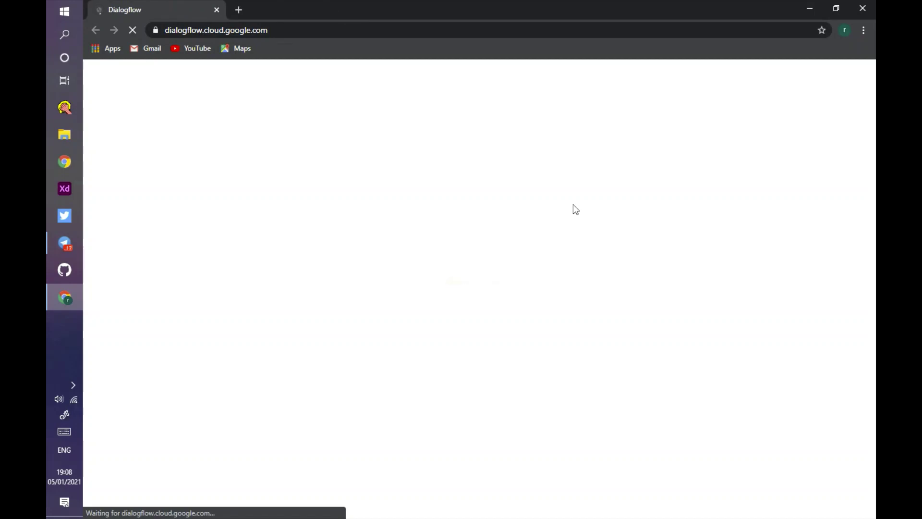
{"action": "left_click", "coordinate": [197, 29]}
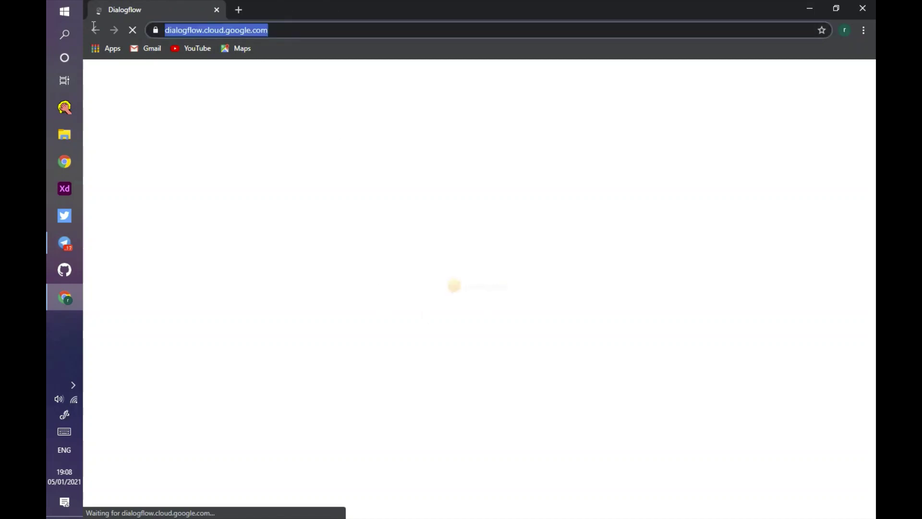
{"action": "left_click", "coordinate": [275, 136]}
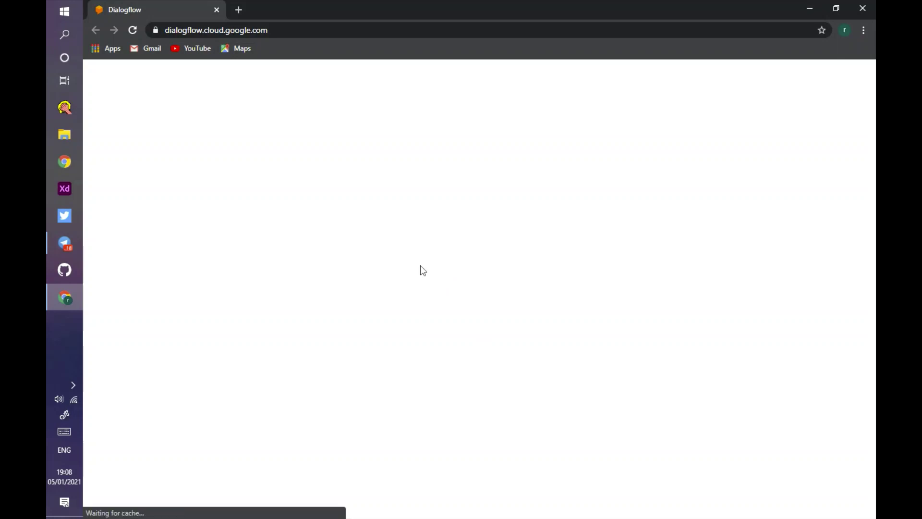
Switch to Telegram, copy the new bot's API token from the BotFather chat and send it there as a message
{"action": "left_click", "coordinate": [65, 242]}
{"action": "left_click", "coordinate": [339, 28]}
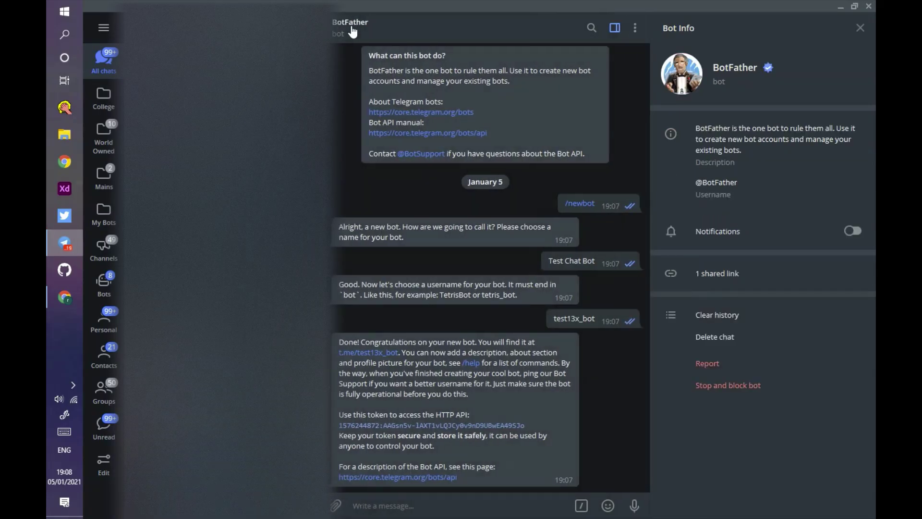
{"action": "left_click_drag", "start_coordinate": [342, 426], "coordinate": [528, 435]}
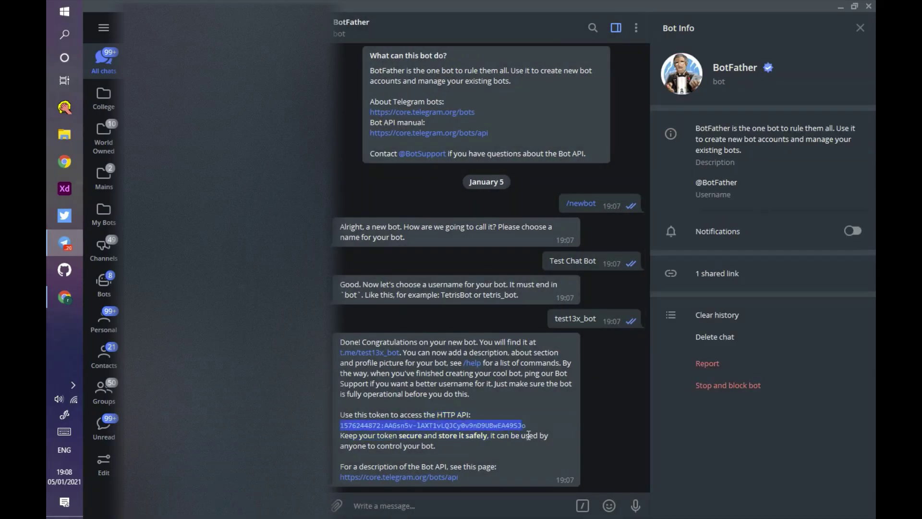
{"action": "key", "text": "ctrl+c"}
{"action": "left_click", "coordinate": [462, 510]}
{"action": "key", "text": "ctrl+v"}
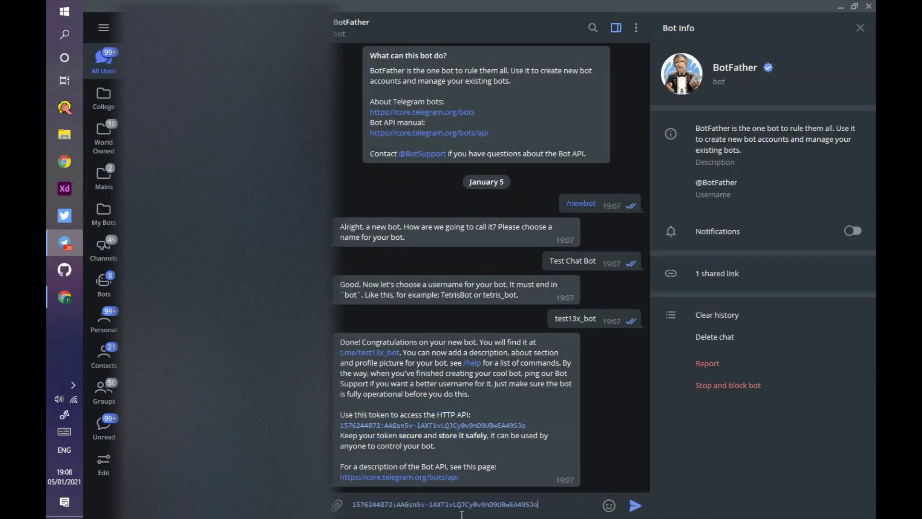
{"action": "key", "text": "Return"}
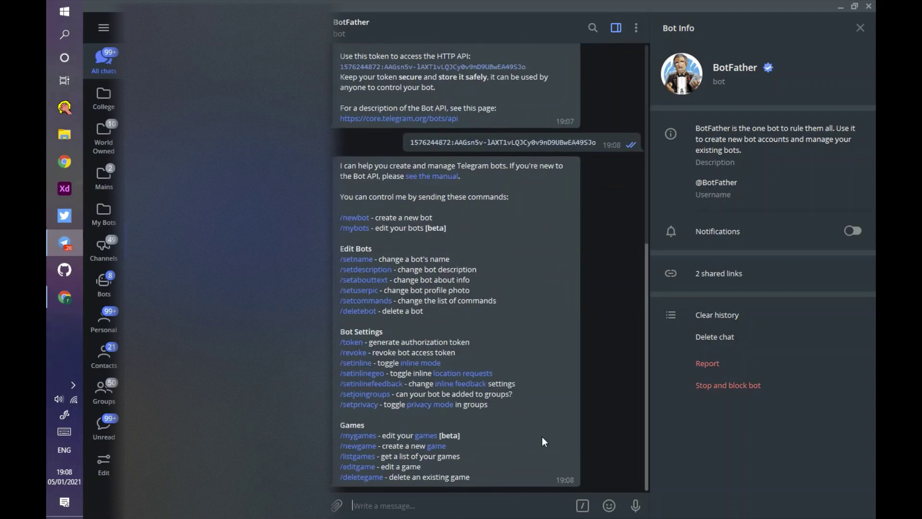
{"action": "scroll", "coordinate": [489, 344], "scroll_direction": "up", "scroll_amount": 5}
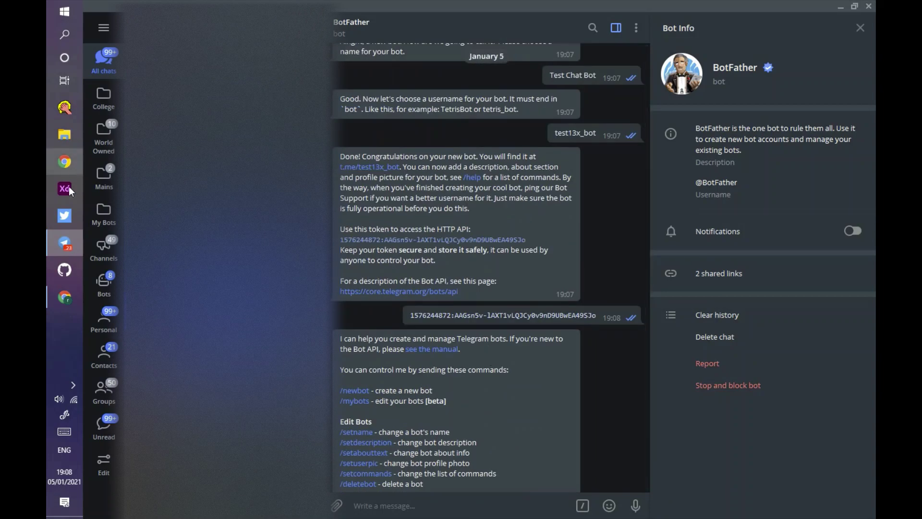
Switch back to Dialogflow in Chrome, log out and return to the welcome page, and dismiss the Dialogflow CX notice
{"action": "left_click", "coordinate": [64, 297]}
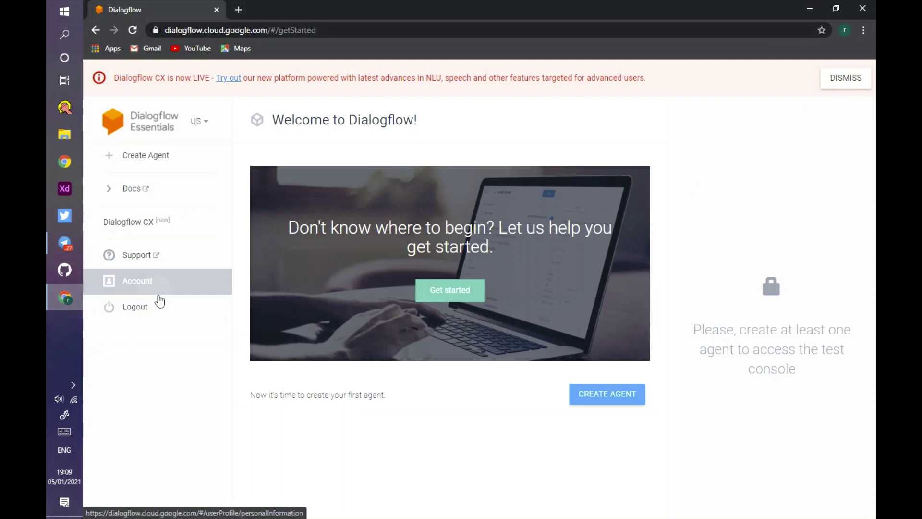
{"action": "left_click", "coordinate": [153, 282]}
{"action": "left_click", "coordinate": [96, 30]}
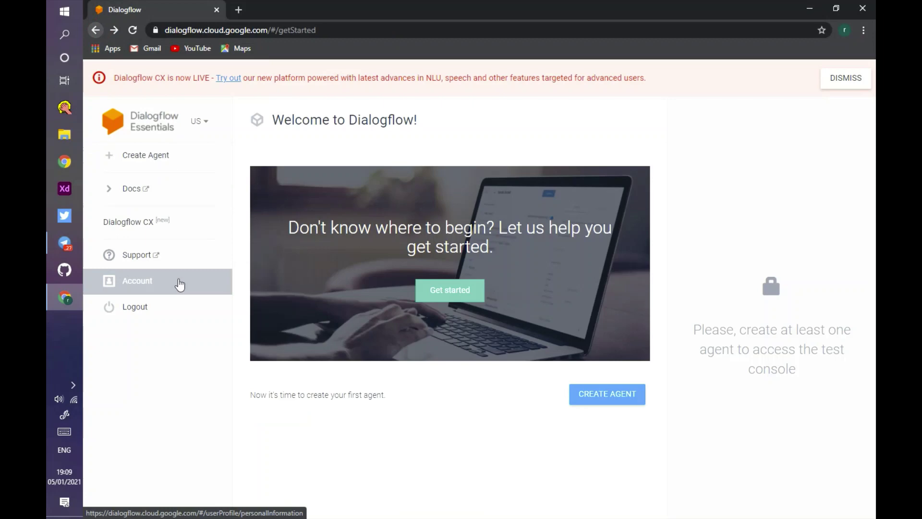
{"action": "left_click", "coordinate": [175, 312]}
{"action": "left_click", "coordinate": [452, 293]}
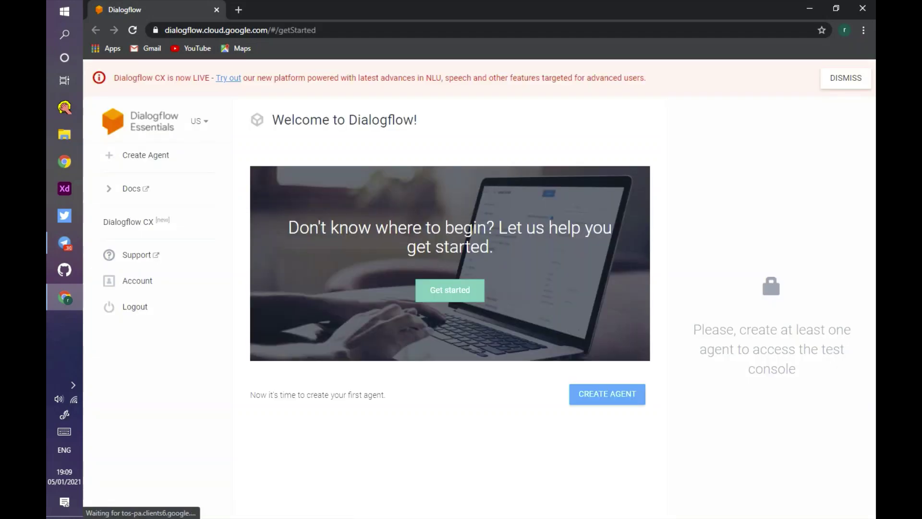
{"action": "left_click", "coordinate": [844, 82]}
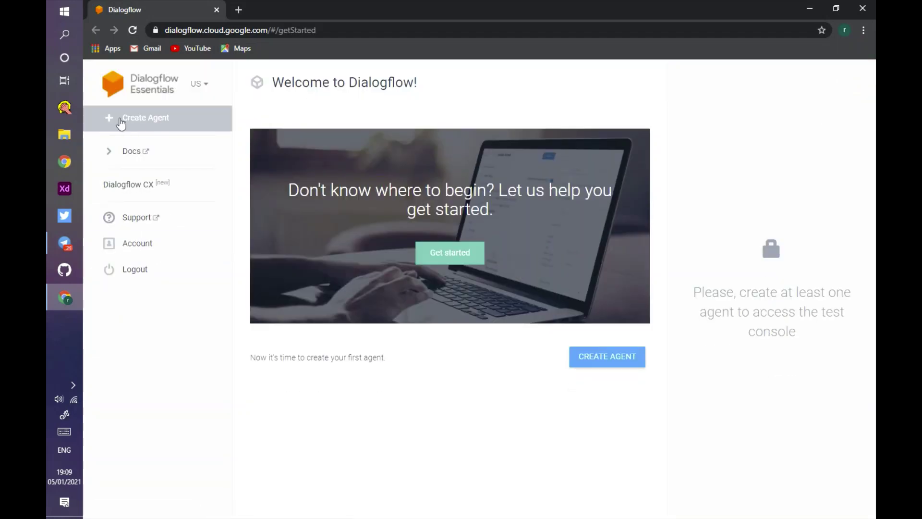
Try to create an agent named chat-bot, picking the existing reboot13-dev Google project, and reload the page
{"action": "left_click", "coordinate": [121, 123]}
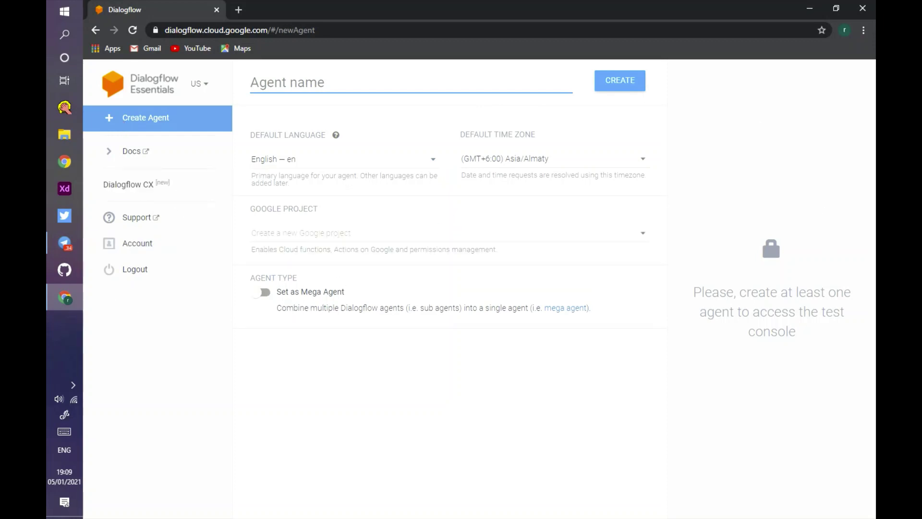
{"action": "type", "text": "chat-bot"}
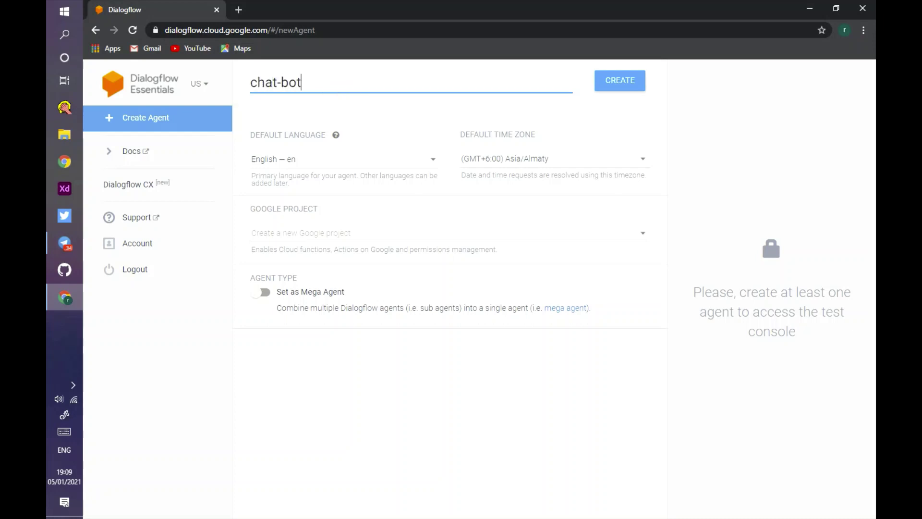
{"action": "left_click", "coordinate": [616, 81]}
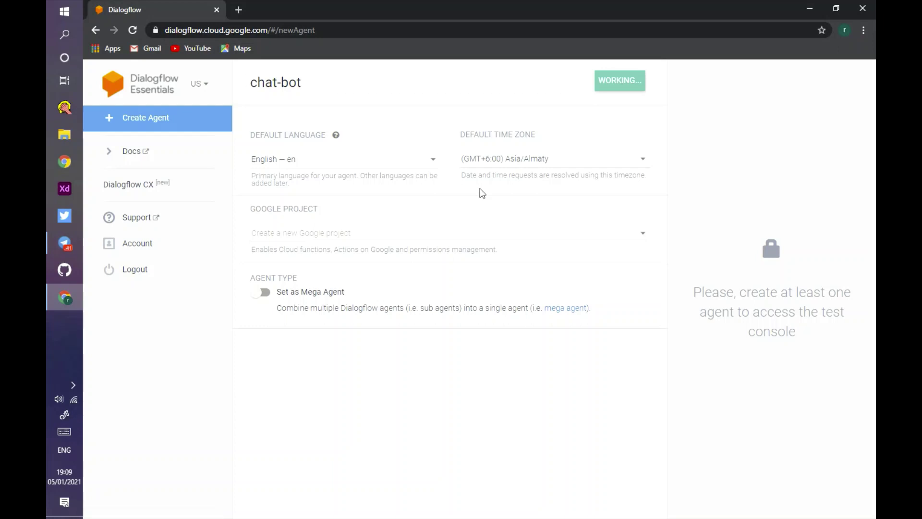
{"action": "left_click", "coordinate": [649, 235]}
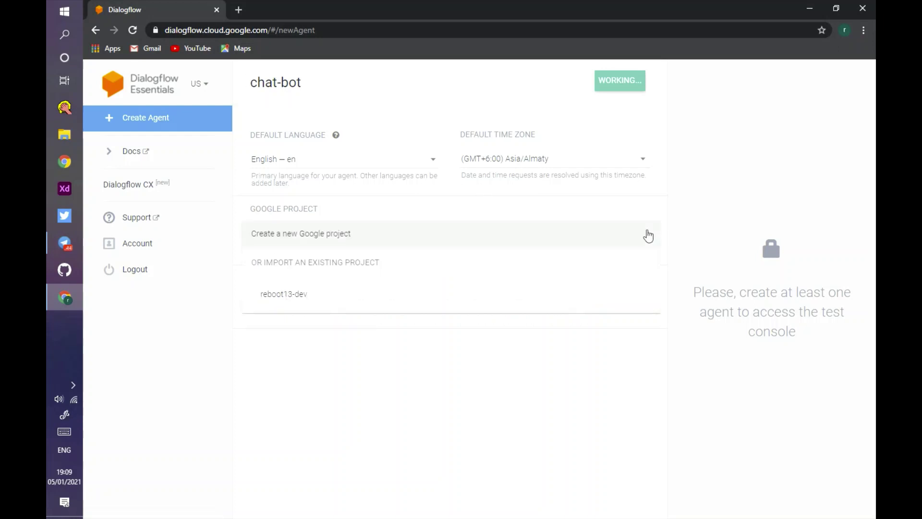
{"action": "left_click", "coordinate": [426, 309]}
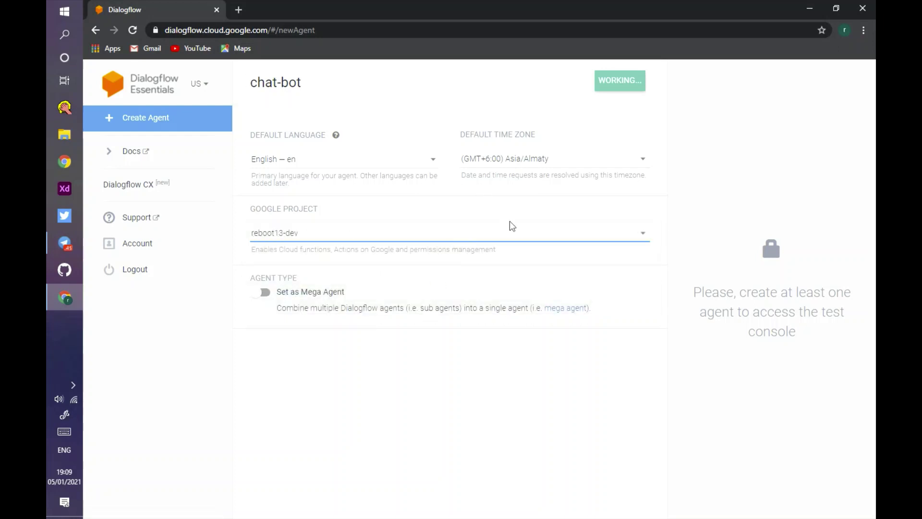
{"action": "left_click", "coordinate": [133, 30]}
Create a Dialogflow agent named chat-bot, keeping the default language, time zone and new Google project
{"action": "left_click", "coordinate": [524, 102]}
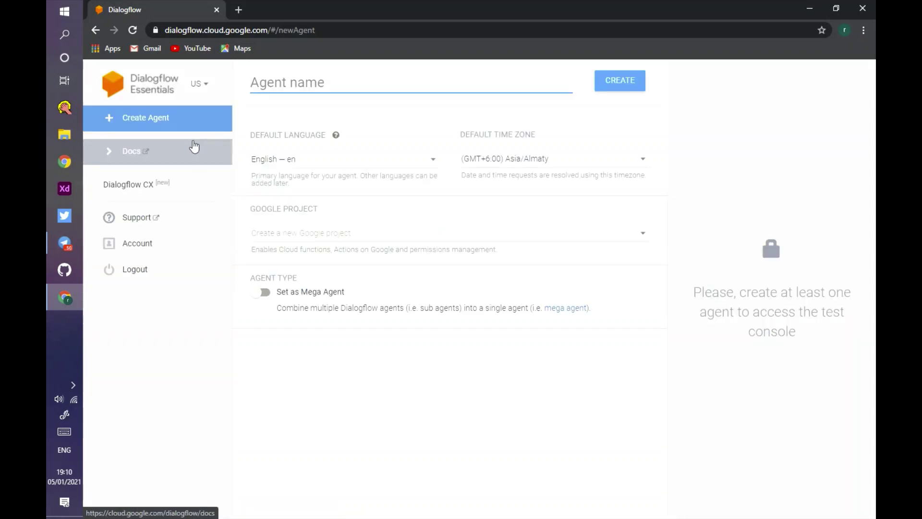
{"action": "type", "text": "chat bot"}
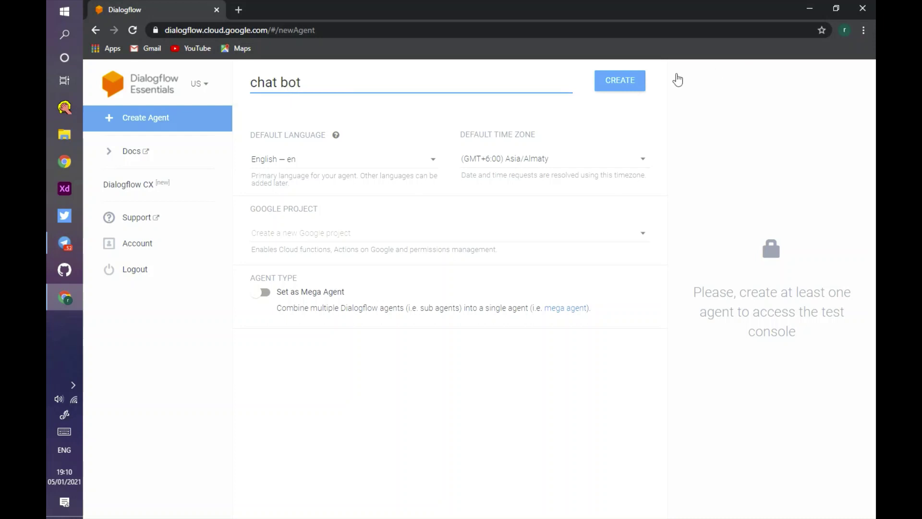
{"action": "left_click", "coordinate": [618, 82]}
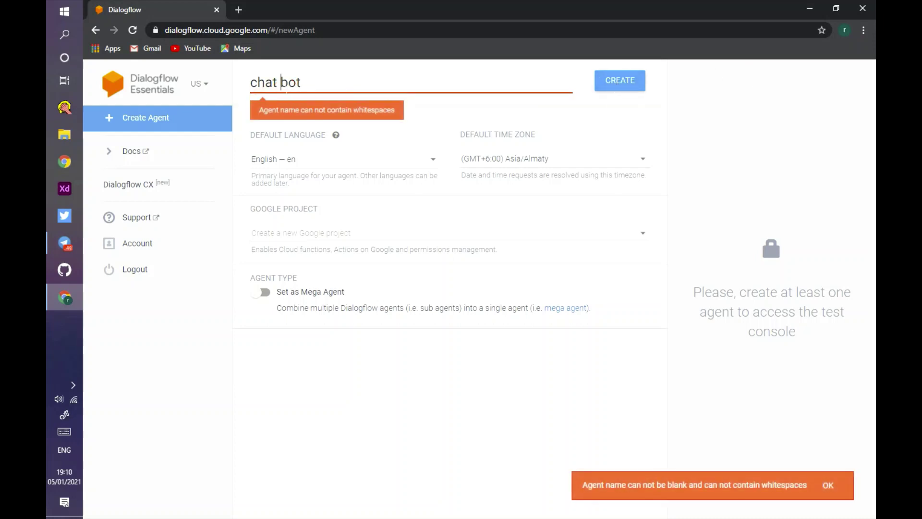
{"action": "key", "text": "BackSpace"}
{"action": "type", "text": "-"}
{"action": "left_click", "coordinate": [617, 86]}
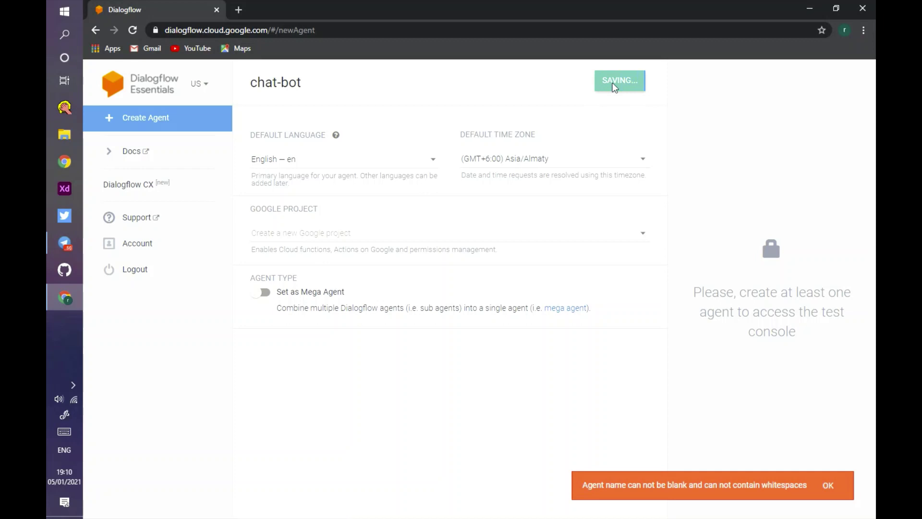
{"action": "left_click", "coordinate": [828, 485]}
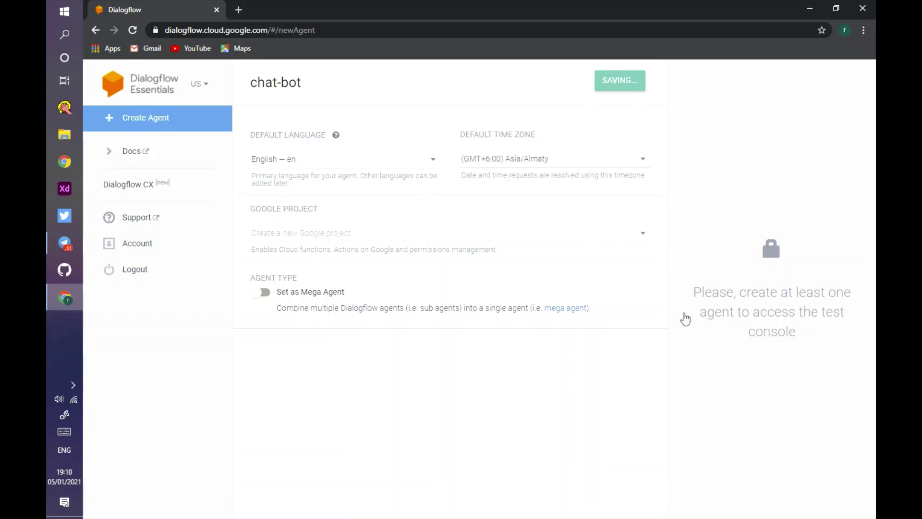
{"action": "left_click", "coordinate": [178, 86]}
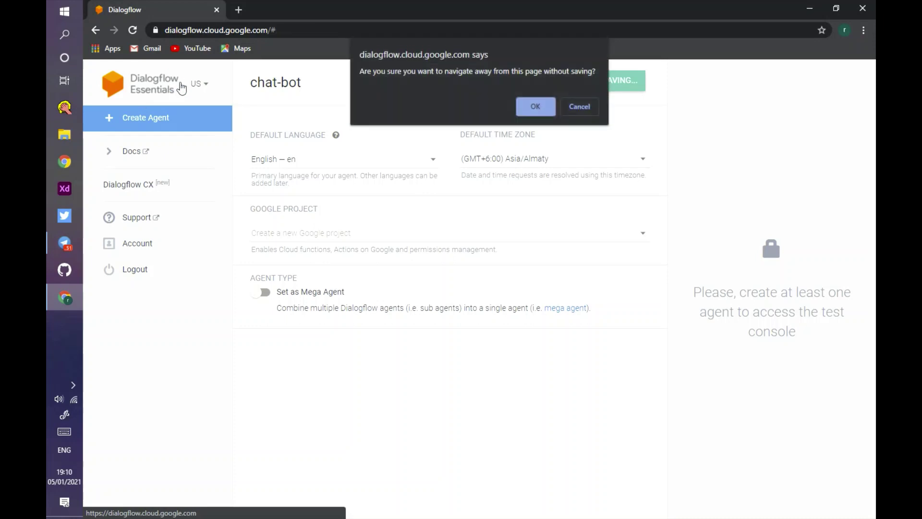
{"action": "left_click", "coordinate": [572, 107]}
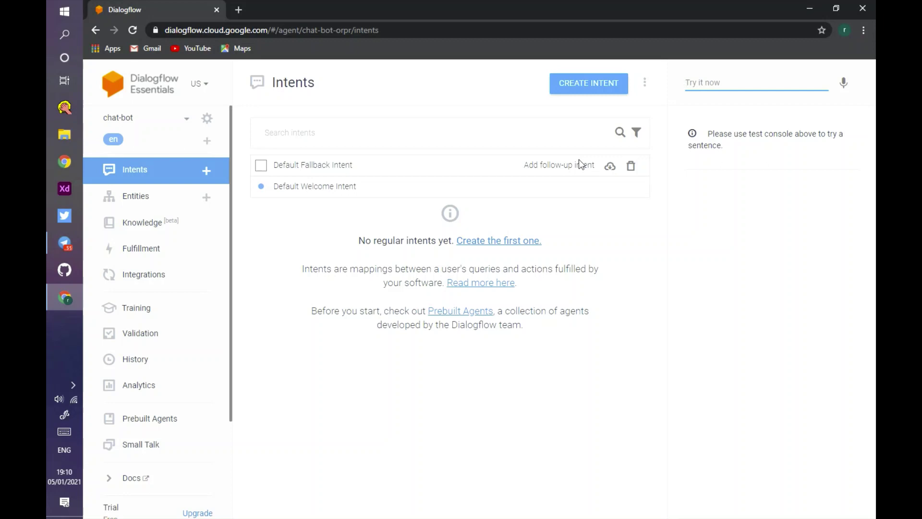
Enable Small Talk for the chat-bot agent, save the setting and look over the customization categories
{"action": "scroll", "coordinate": [178, 409], "scroll_direction": "down", "scroll_amount": 3}
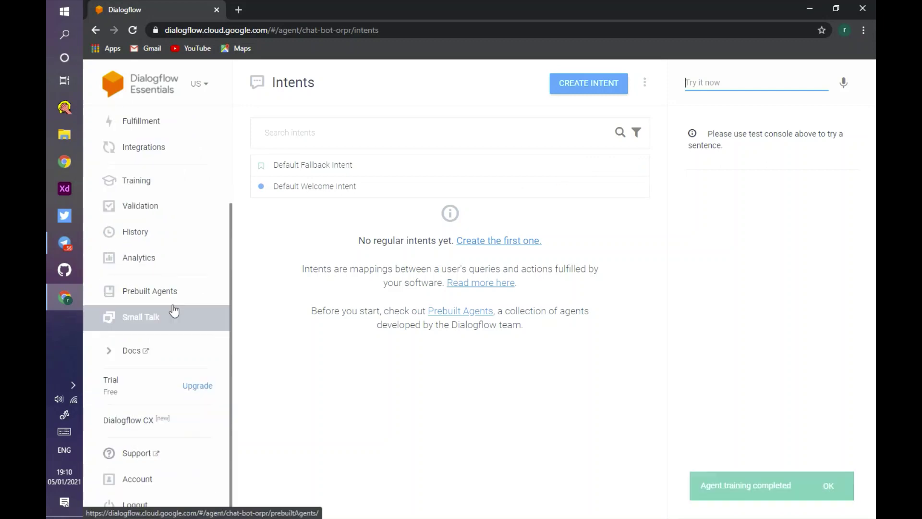
{"action": "left_click", "coordinate": [159, 323]}
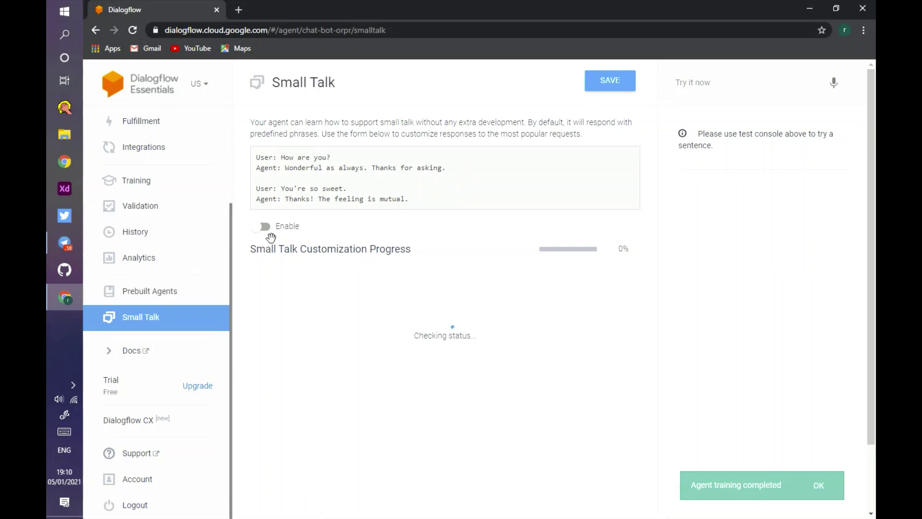
{"action": "left_click", "coordinate": [263, 227]}
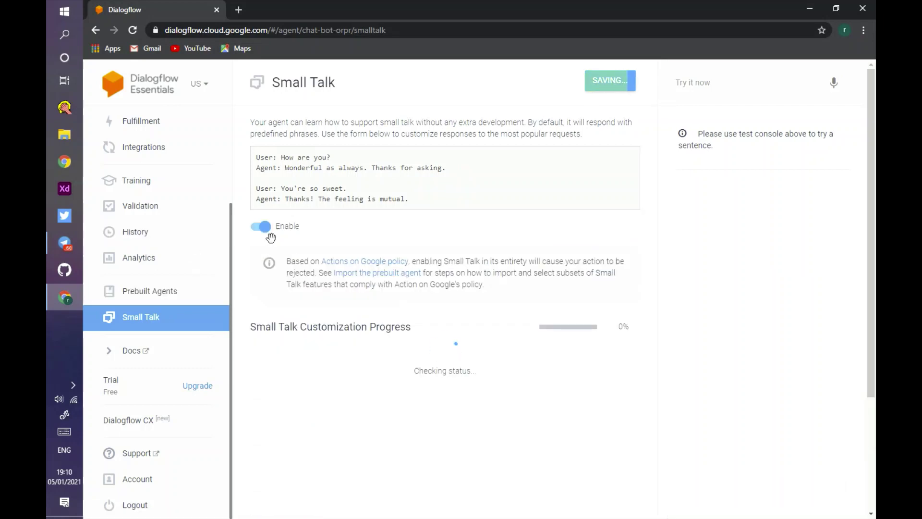
{"action": "scroll", "coordinate": [445, 346], "scroll_direction": "down", "scroll_amount": 3}
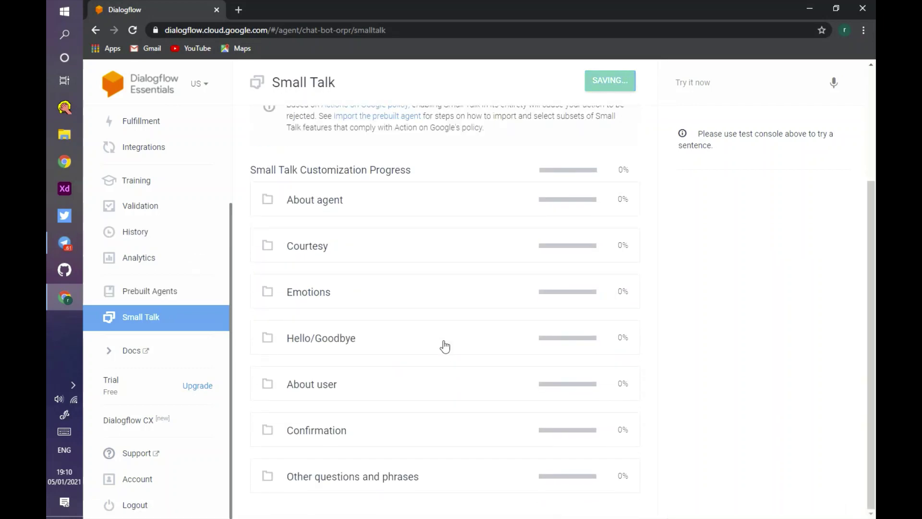
Open the agent's Telegram integration and switch it on
{"action": "scroll", "coordinate": [125, 405], "scroll_direction": "up", "scroll_amount": 3}
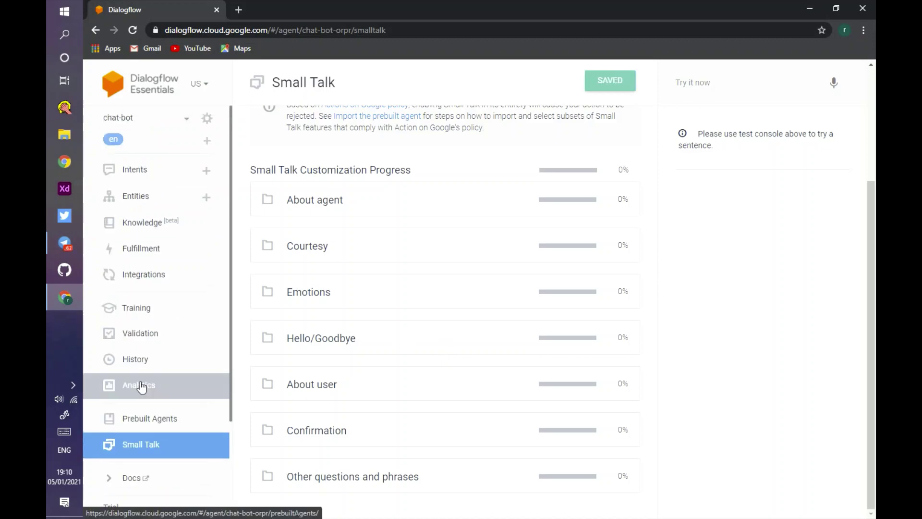
{"action": "left_click", "coordinate": [133, 277]}
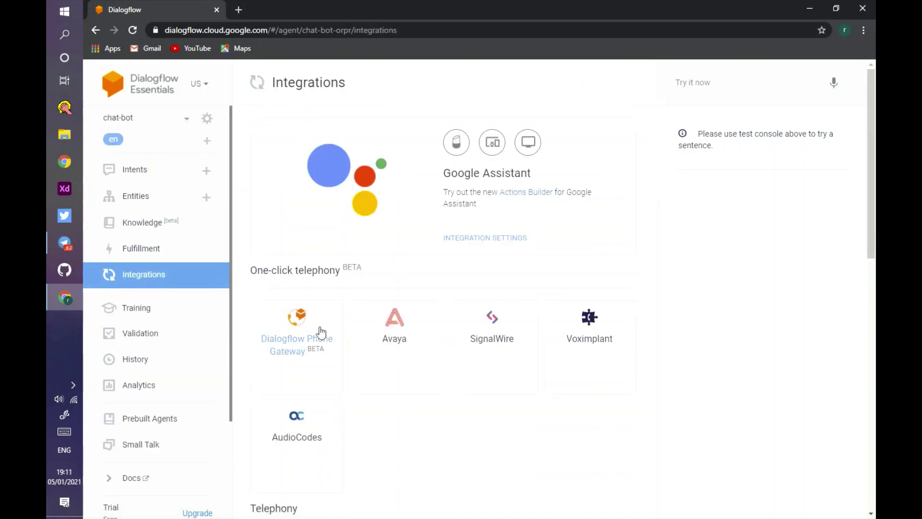
{"action": "scroll", "coordinate": [395, 329], "scroll_direction": "down", "scroll_amount": 10}
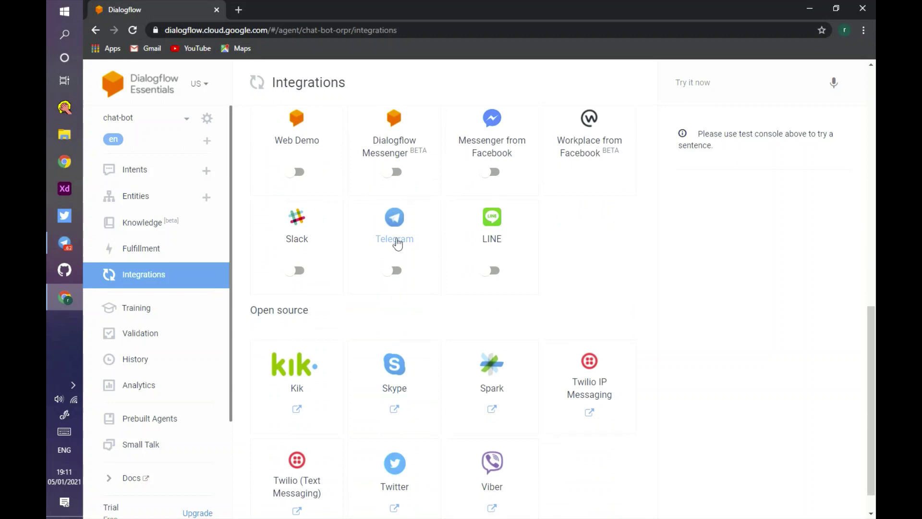
{"action": "left_click", "coordinate": [398, 278]}
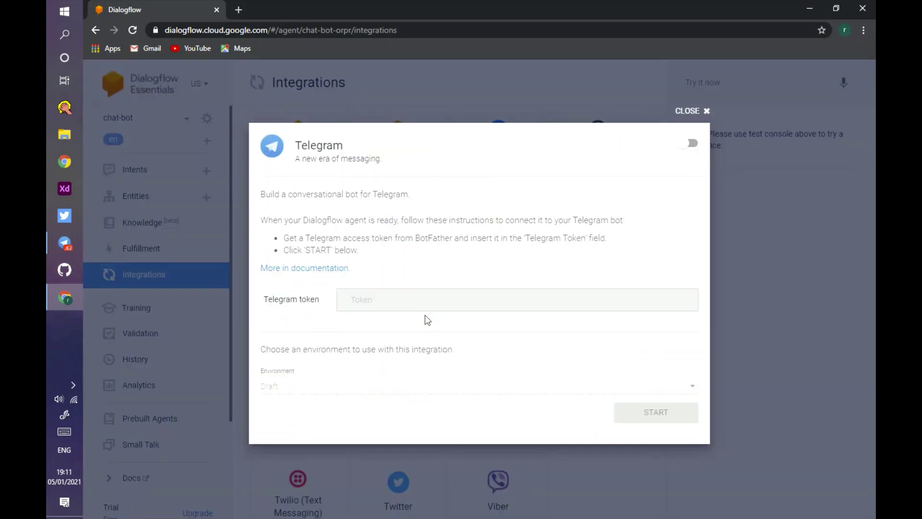
{"action": "left_click", "coordinate": [689, 144]}
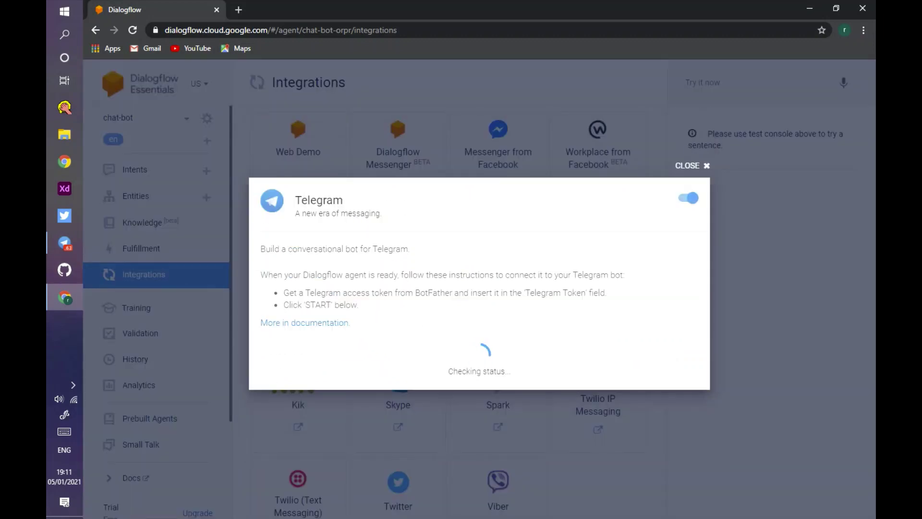
Copy the bot's API token from the BotFather chat in Telegram, paste it as Dialogflow's Telegram token and start the integration in the Draft environment
{"action": "left_click", "coordinate": [65, 242]}
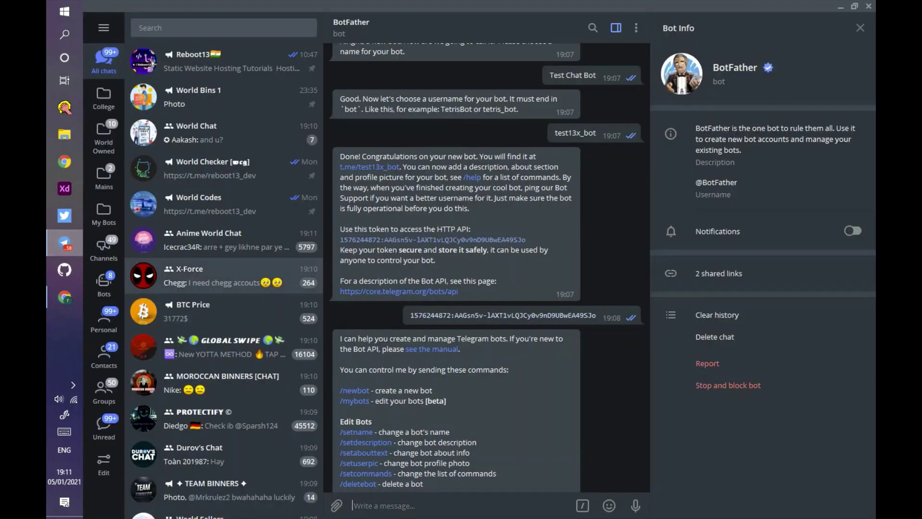
{"action": "left_click_drag", "start_coordinate": [410, 316], "coordinate": [598, 318]}
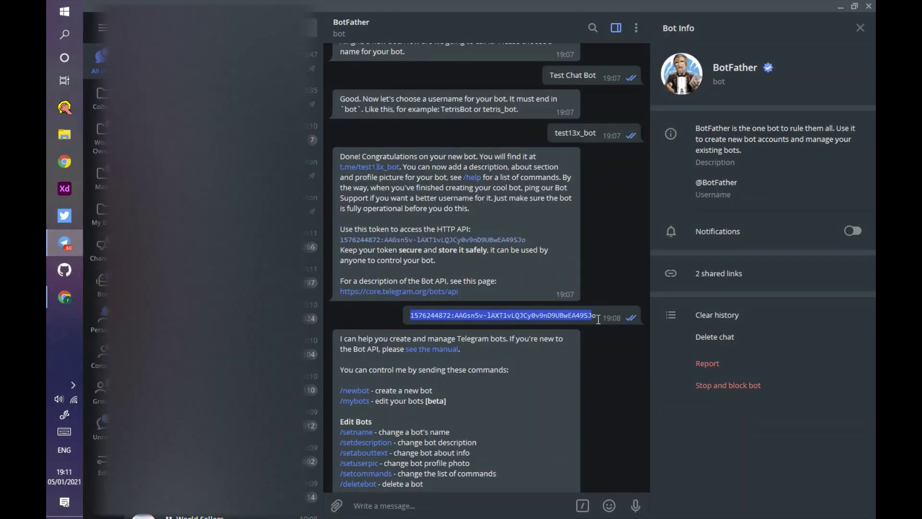
{"action": "left_click", "coordinate": [64, 243]}
{"action": "key", "text": "ctrl+v"}
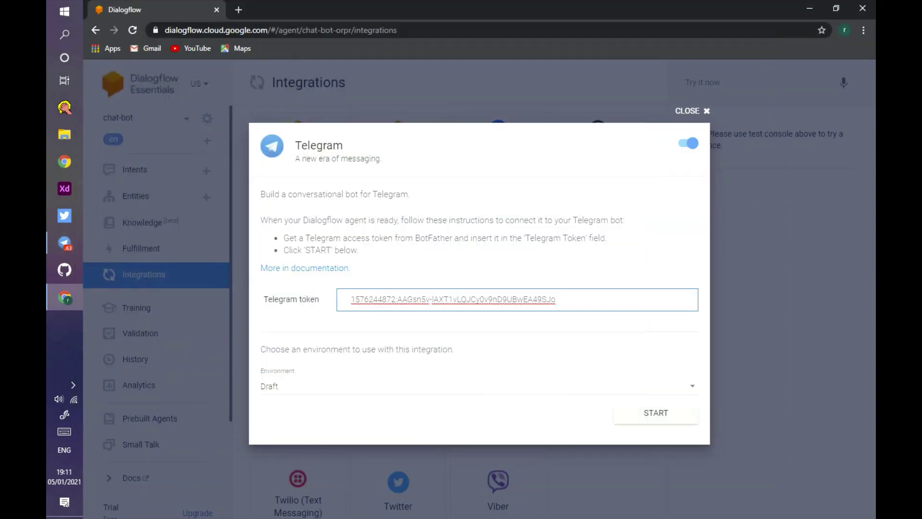
{"action": "left_click", "coordinate": [654, 412]}
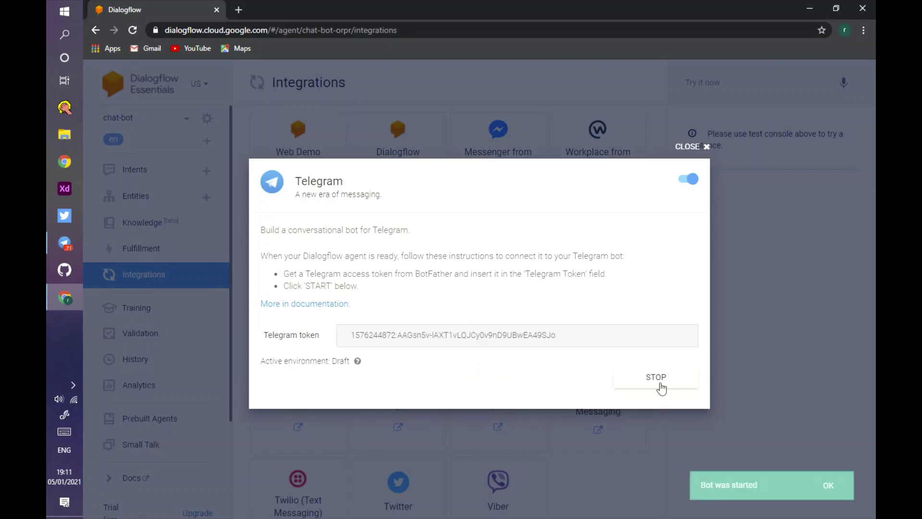
{"action": "left_click", "coordinate": [707, 146]}
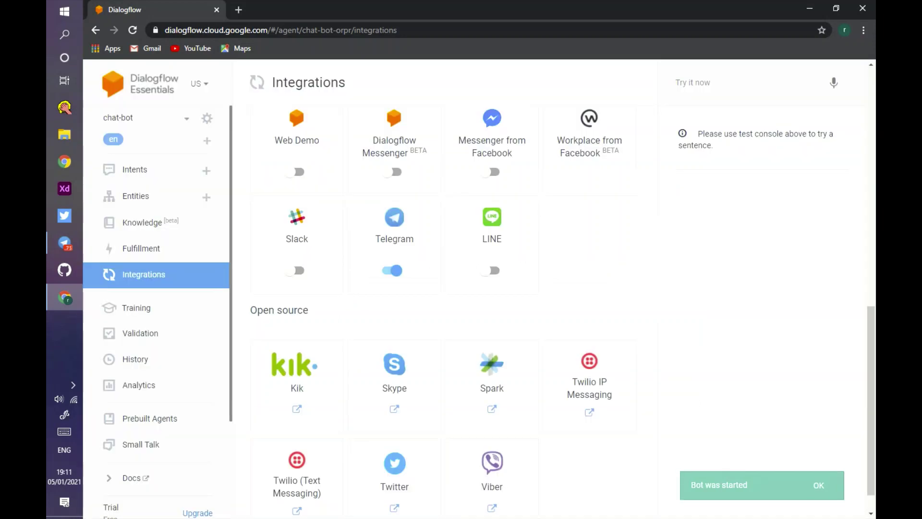
Start a new intent, collapse its training phrases, action and responses sections, and expand Contexts and Events
{"action": "scroll", "coordinate": [481, 313], "scroll_direction": "up", "scroll_amount": 10}
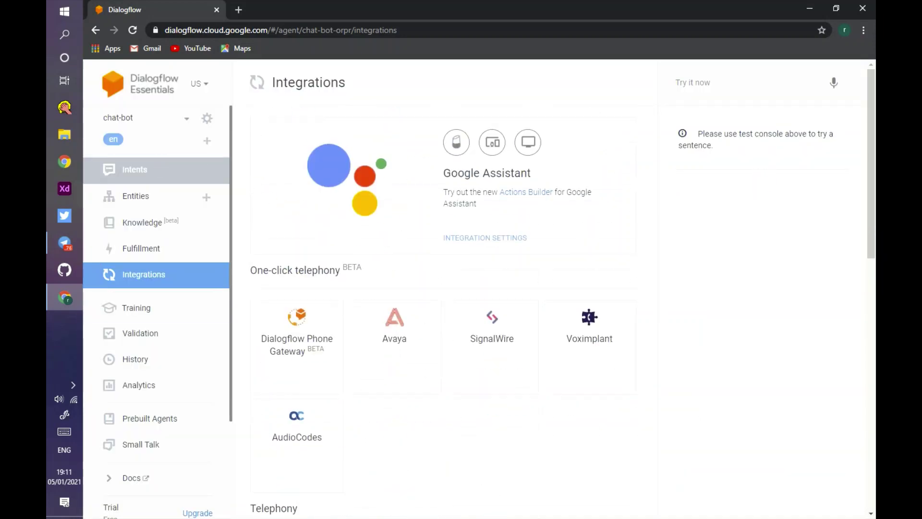
{"action": "left_click", "coordinate": [150, 175]}
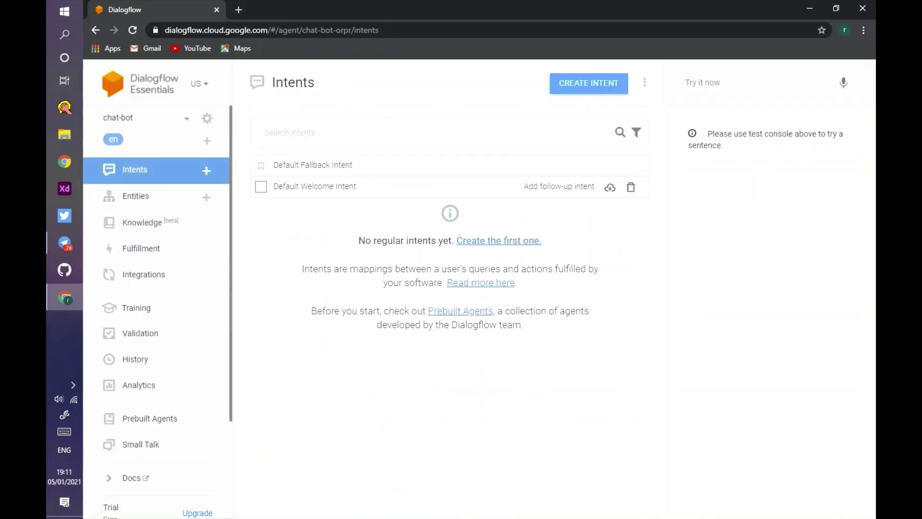
{"action": "left_click", "coordinate": [617, 88]}
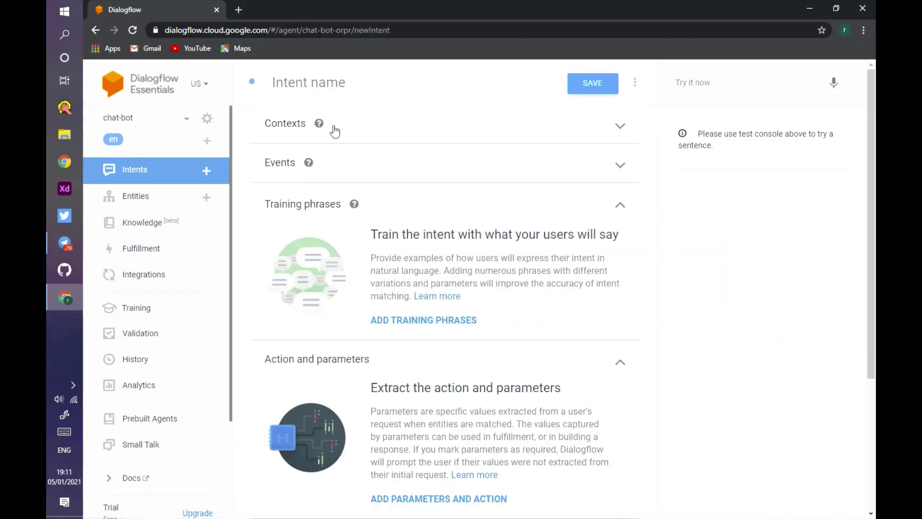
{"action": "left_click", "coordinate": [620, 204]}
{"action": "left_click", "coordinate": [620, 205]}
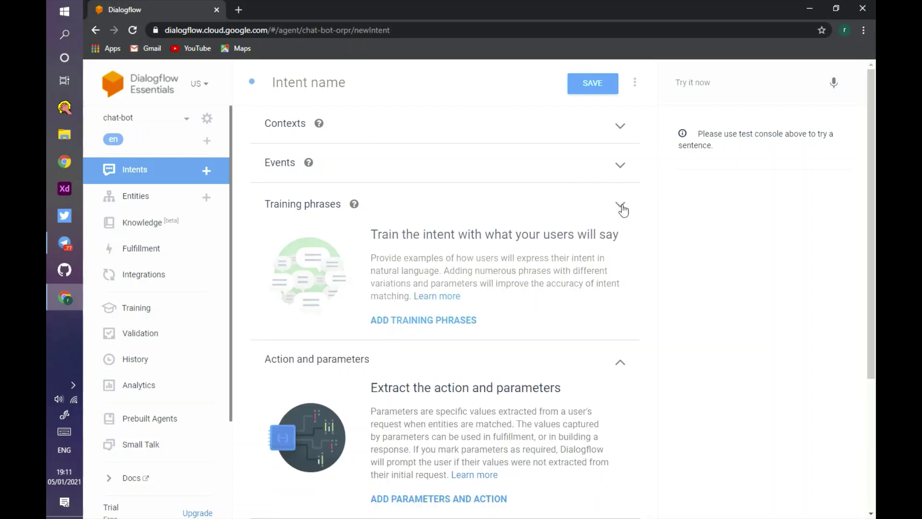
{"action": "left_click", "coordinate": [620, 205]}
{"action": "left_click", "coordinate": [621, 248]}
{"action": "left_click", "coordinate": [629, 289]}
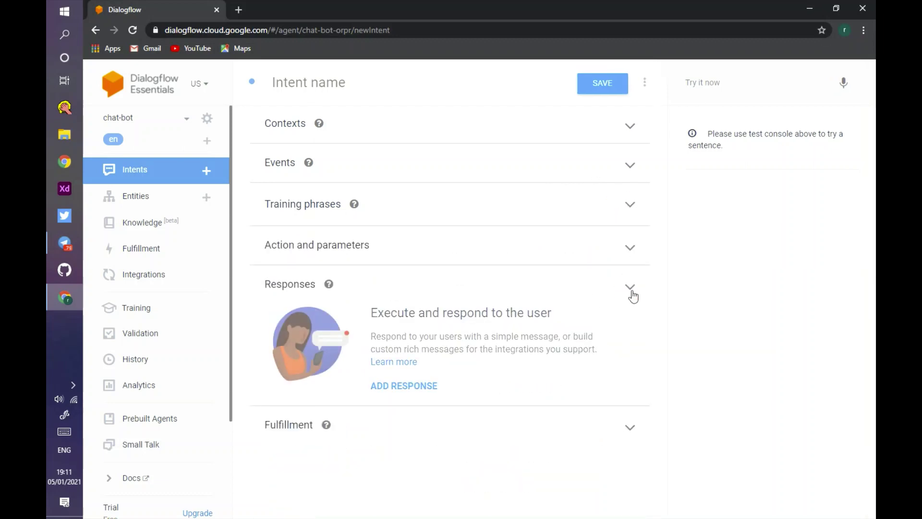
{"action": "left_click", "coordinate": [411, 120]}
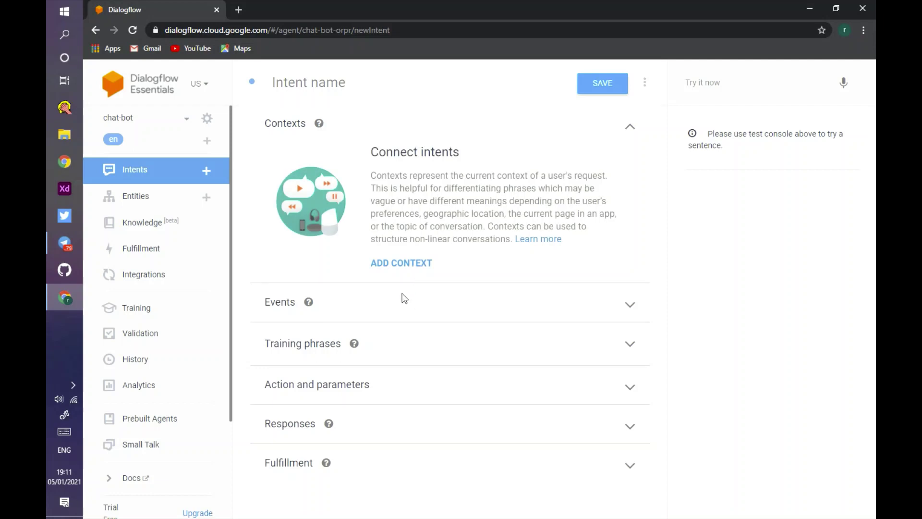
{"action": "left_click", "coordinate": [631, 307]}
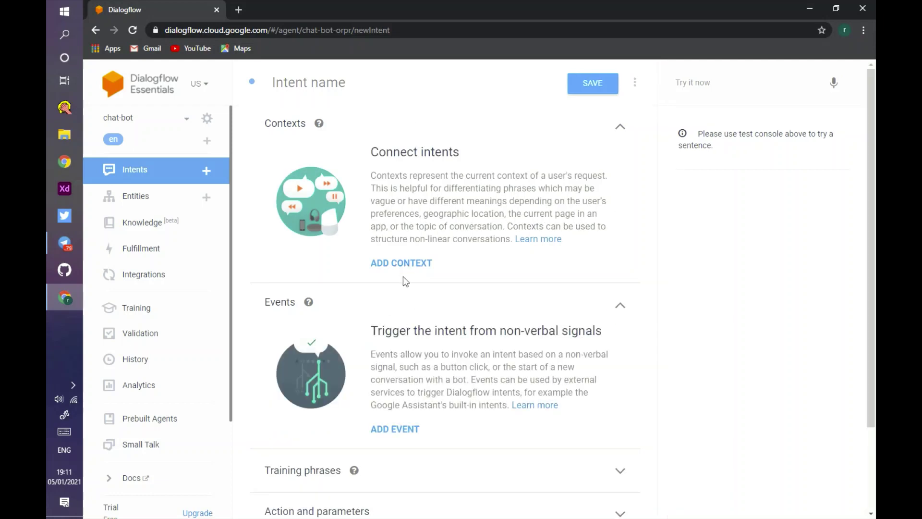
Add the context "your" to the intent's input and output contexts and remove it from the input contexts
{"action": "left_click", "coordinate": [409, 263]}
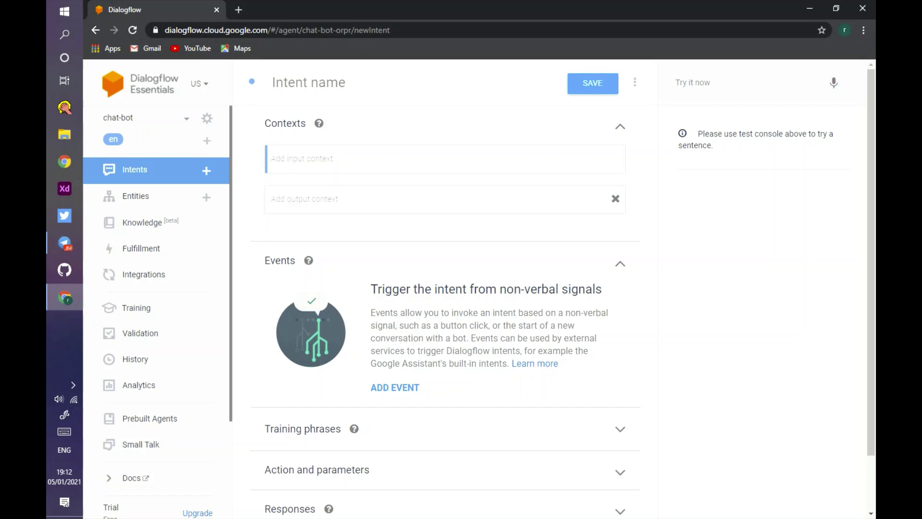
{"action": "type", "text": "your"}
{"action": "key", "text": "Return"}
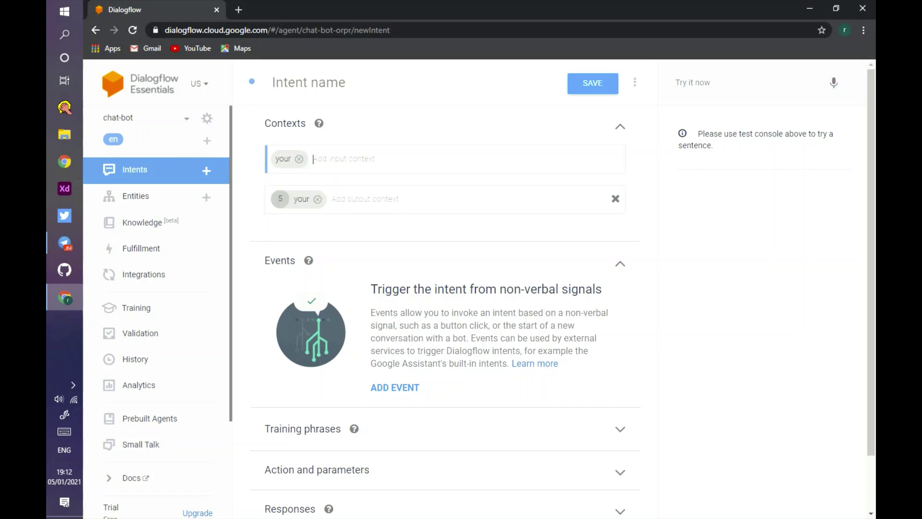
{"action": "key", "text": "BackSpace"}
{"action": "key", "text": "BackSpace"}
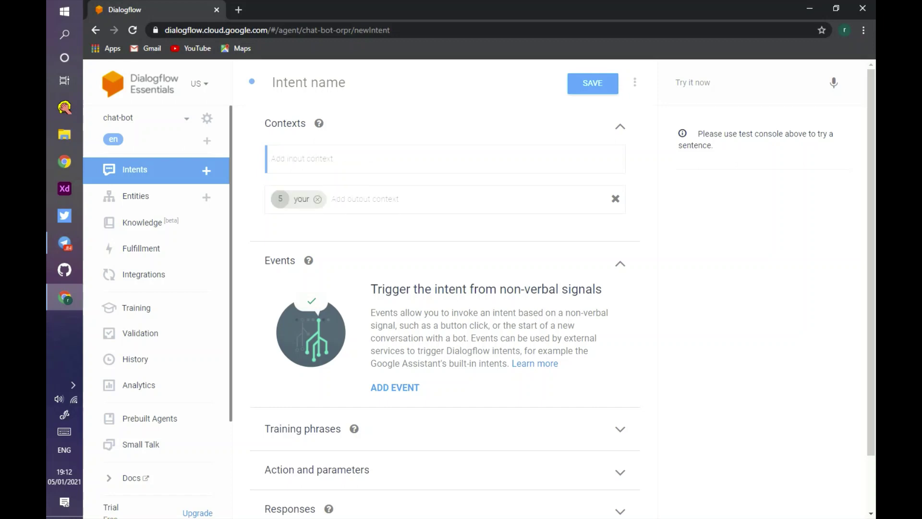
Add the Welcome event to the intent and look through the other available events
{"action": "left_click", "coordinate": [397, 388]}
{"action": "left_click", "coordinate": [345, 326]}
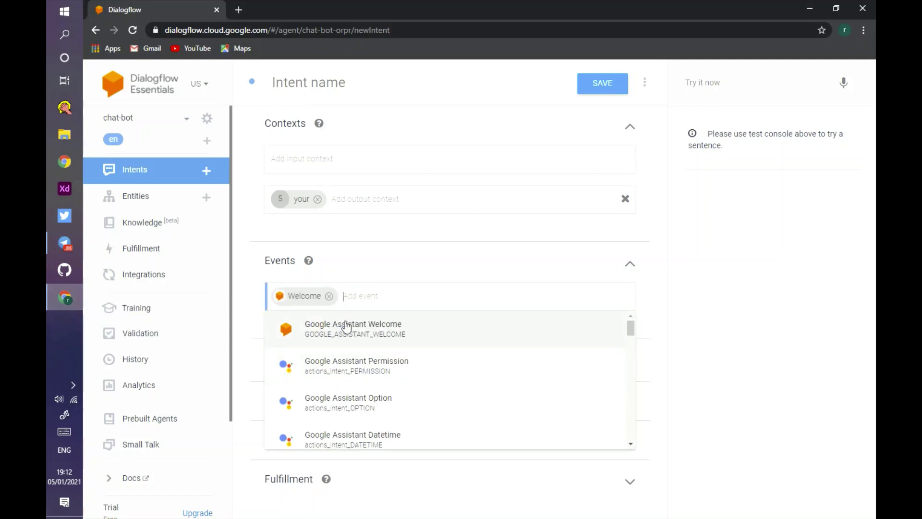
{"action": "scroll", "coordinate": [470, 379], "scroll_direction": "down", "scroll_amount": 10}
{"action": "left_click", "coordinate": [694, 288]}
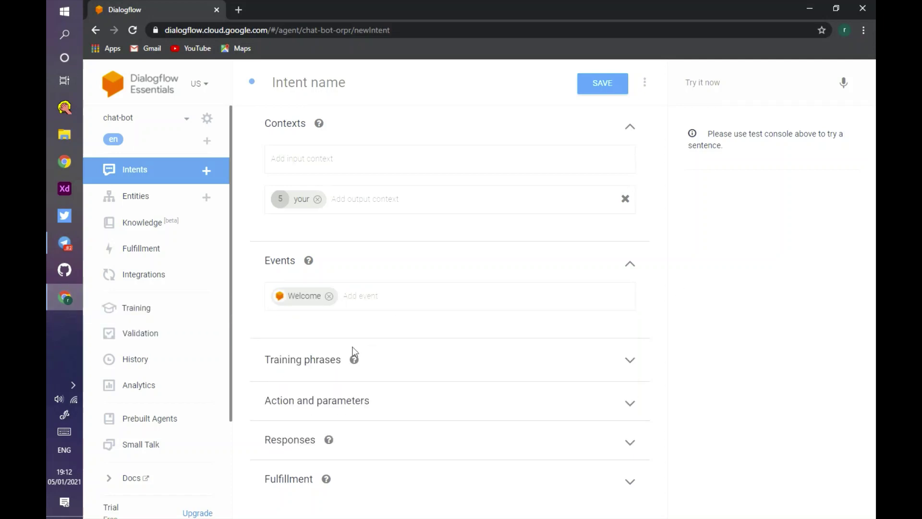
Add "hello" as an input and output context, name the intent chat-bot and save it
{"action": "left_click", "coordinate": [615, 95]}
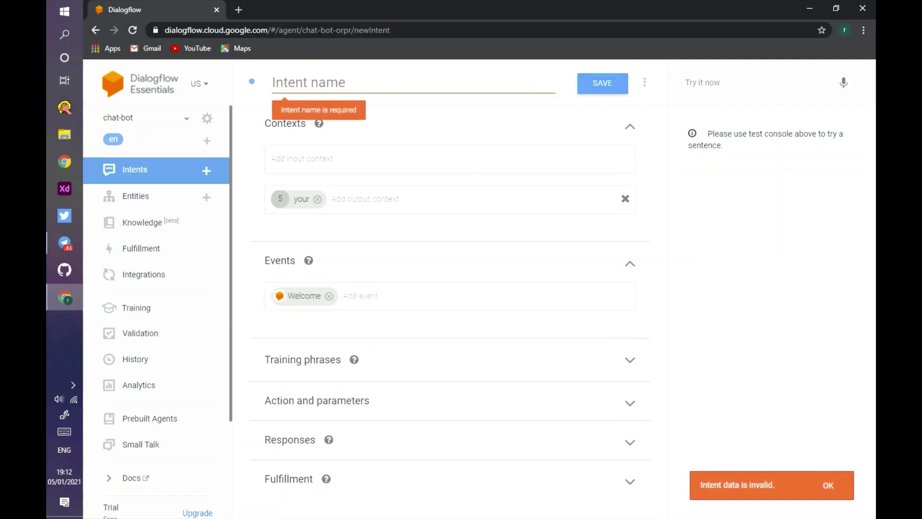
{"action": "type", "text": "hello"}
{"action": "left_click", "coordinate": [291, 83]}
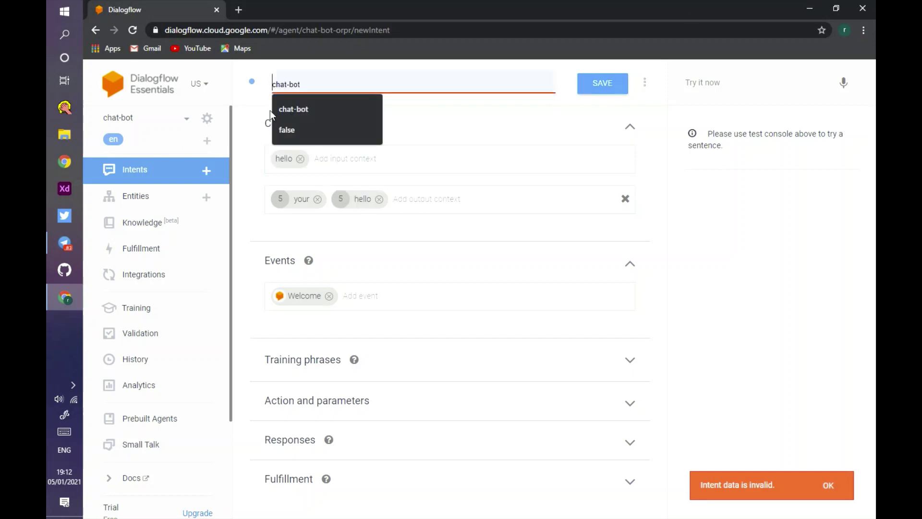
{"action": "left_click", "coordinate": [291, 108]}
{"action": "left_click", "coordinate": [609, 91]}
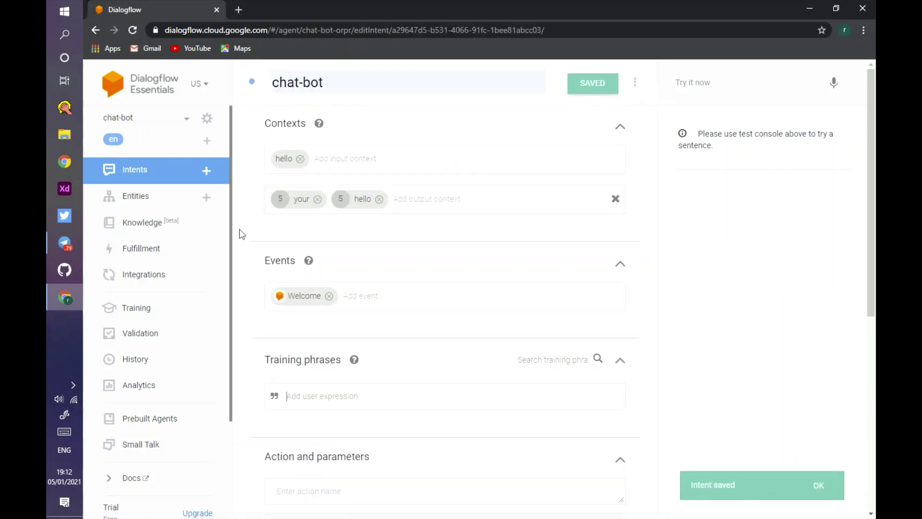
View the agent's Entities page, switch to Telegram, open the Test Chat Bot chat from its link and send /start
{"action": "left_click", "coordinate": [165, 195]}
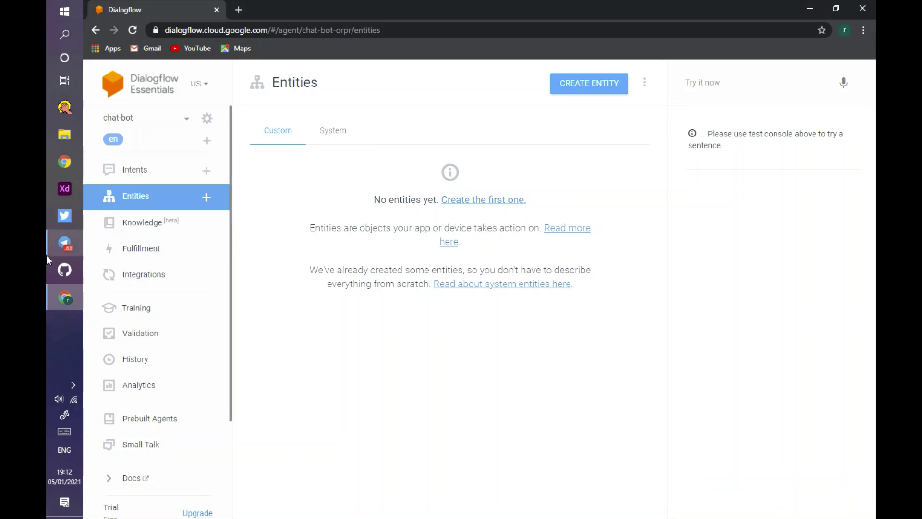
{"action": "left_click", "coordinate": [65, 243]}
{"action": "left_click", "coordinate": [369, 167]}
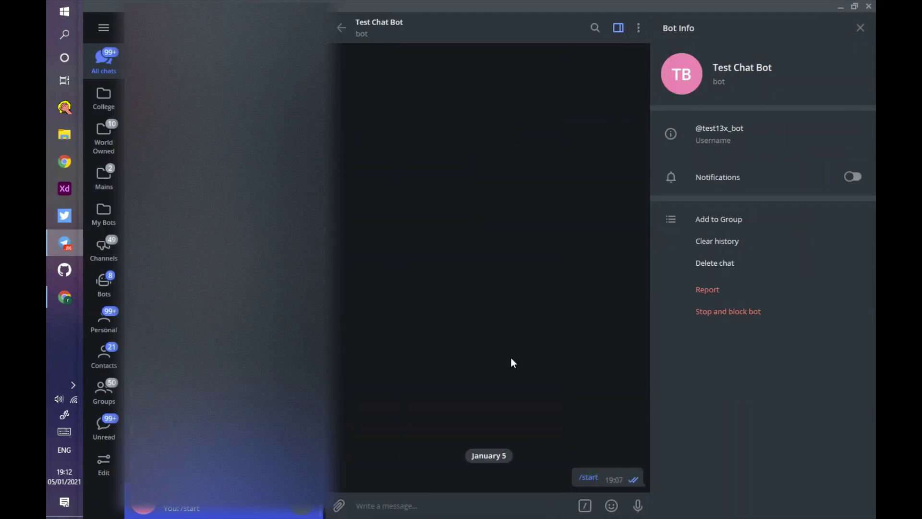
{"action": "left_click", "coordinate": [593, 478]}
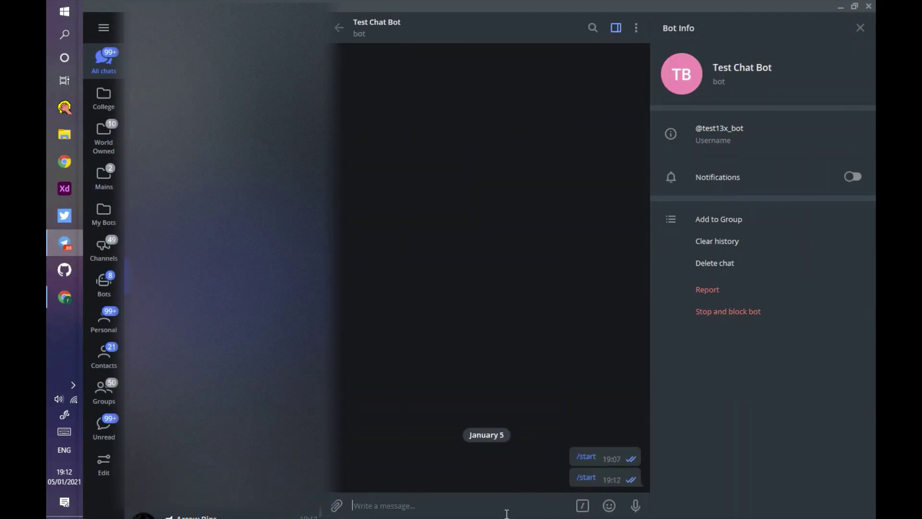
Send "hello" to the Test Chat Bot in Telegram and switch back to Dialogflow in the browser
{"action": "type", "text": "hello"}
{"action": "key", "text": "Return"}
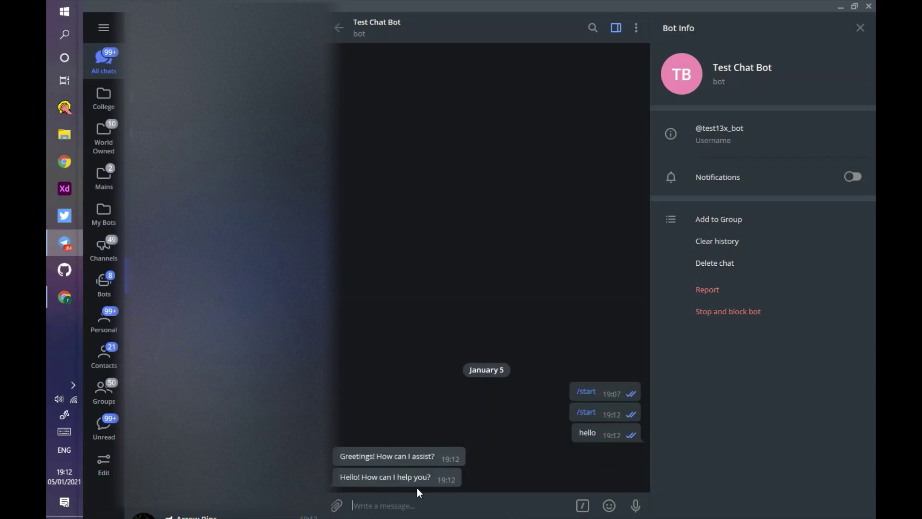
{"action": "left_click", "coordinate": [65, 248]}
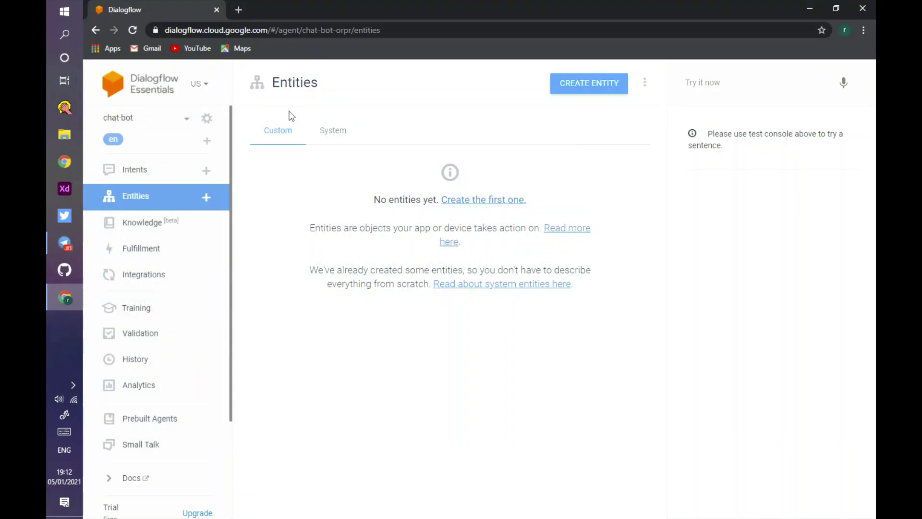
Create a new intent in the chat-bot agent and add the training phrase "Your owner"
{"action": "left_click", "coordinate": [168, 179]}
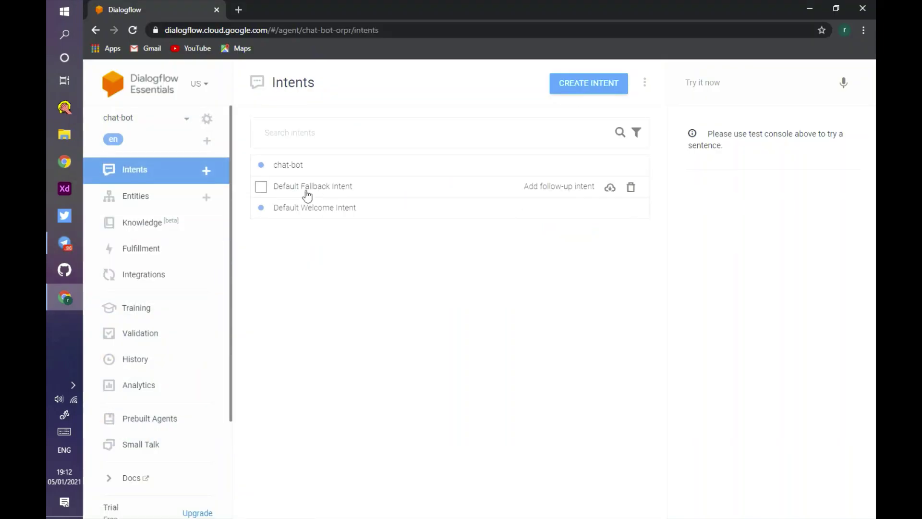
{"action": "left_click", "coordinate": [597, 85]}
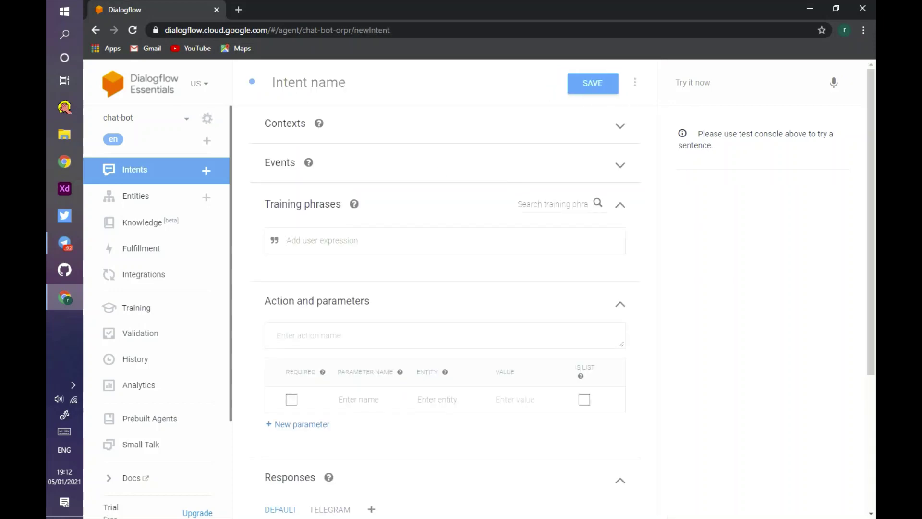
{"action": "left_click", "coordinate": [322, 240]}
{"action": "type", "text": "Your owner"}
Add a Text Response reading "Reboot13" to the new intent's Telegram responses
{"action": "scroll", "coordinate": [356, 327], "scroll_direction": "down", "scroll_amount": 4}
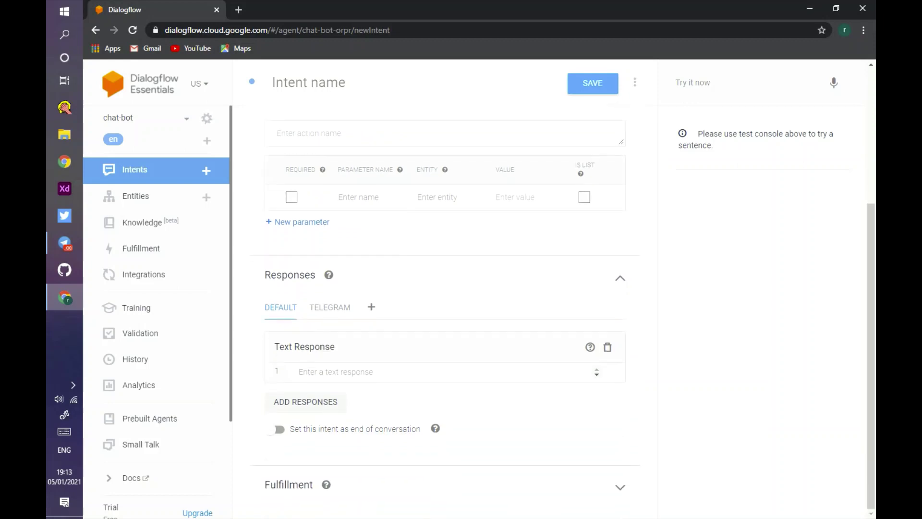
{"action": "left_click", "coordinate": [330, 312]}
{"action": "left_click", "coordinate": [314, 397]}
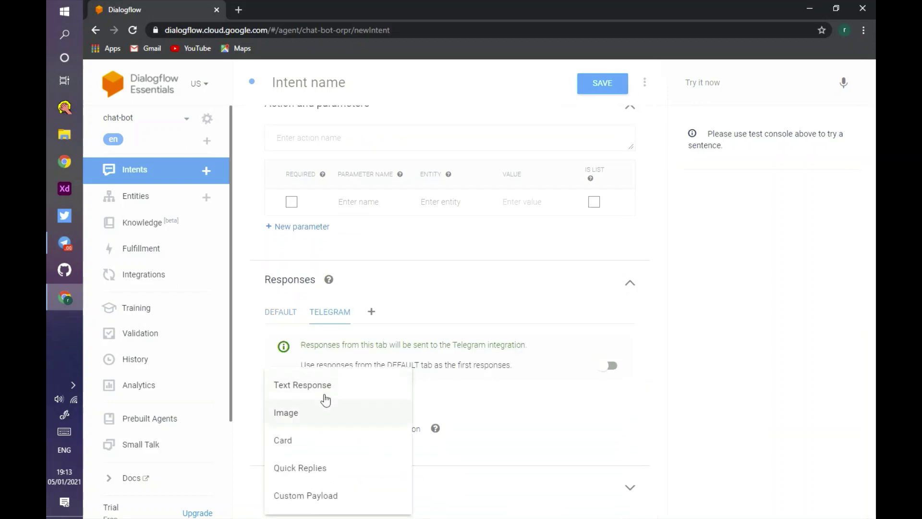
{"action": "left_click", "coordinate": [330, 393]}
{"action": "left_click", "coordinate": [346, 433]}
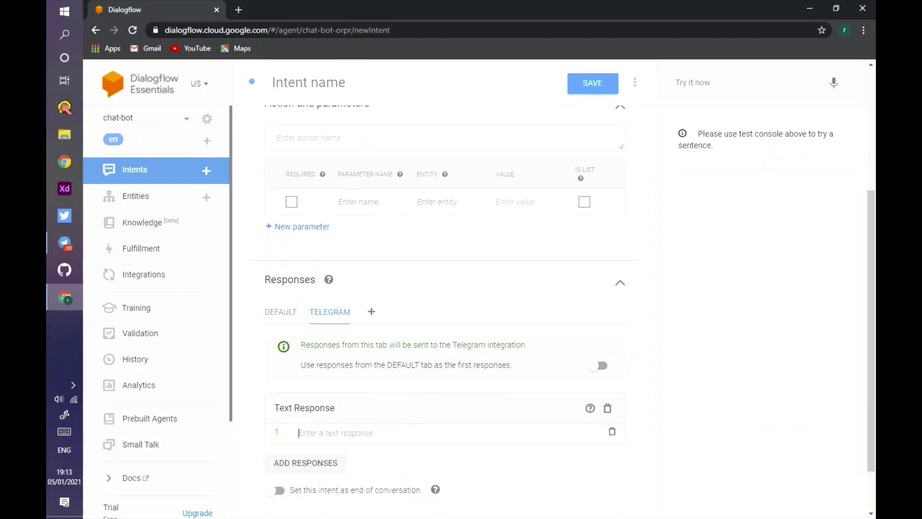
{"action": "scroll", "coordinate": [288, 437], "scroll_direction": "down", "scroll_amount": 1}
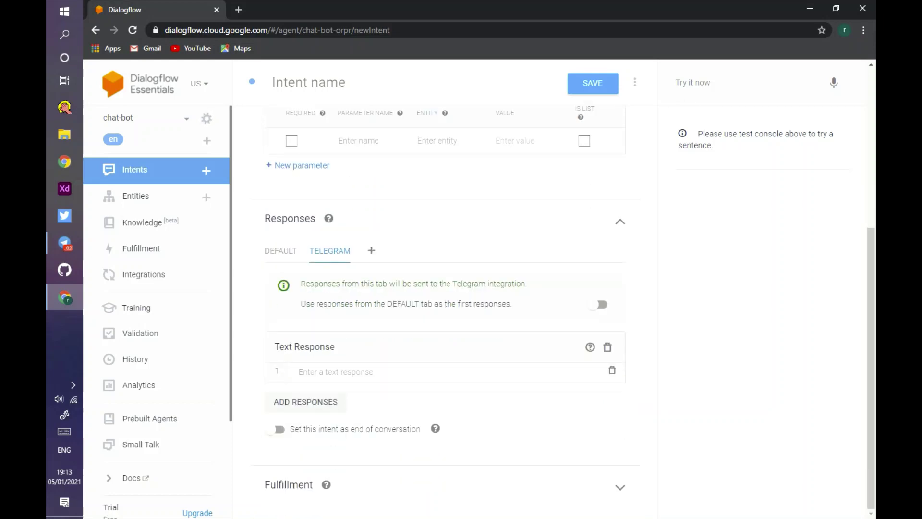
{"action": "type", "text": "Reboot13"}
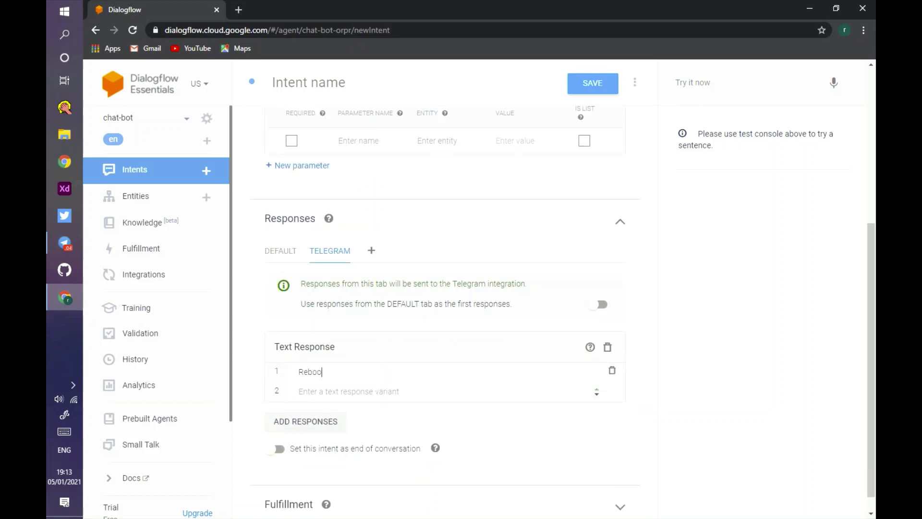
Name the intent "owner" and save it
{"action": "left_click", "coordinate": [412, 87]}
{"action": "type", "text": "owner"}
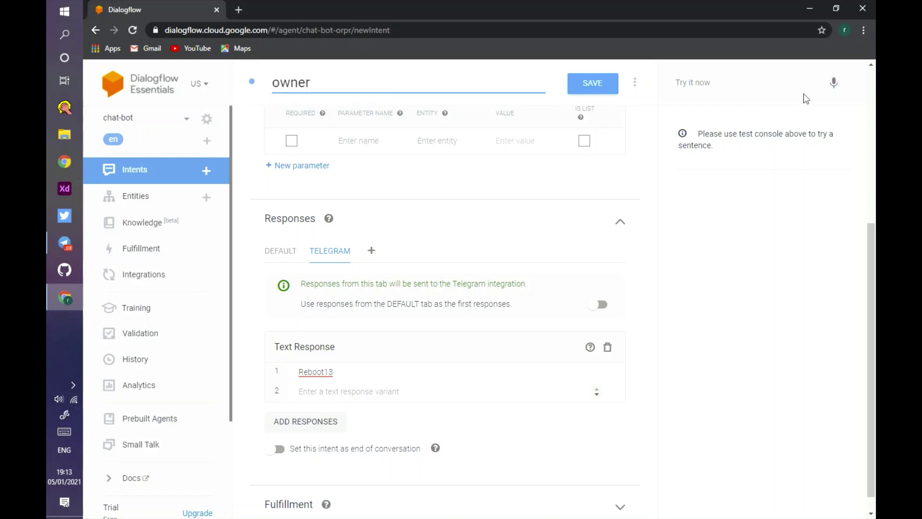
{"action": "left_click", "coordinate": [595, 86]}
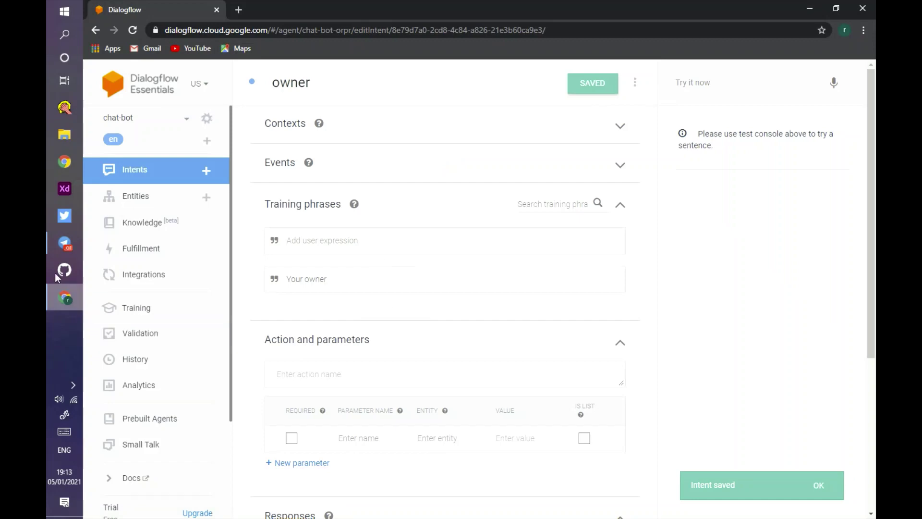
Switch to Telegram, send "your owner" to the Test Chat Bot, check its reply and return to Dialogflow
{"action": "key", "text": "alt+Tab"}
{"action": "type", "text": "y"}
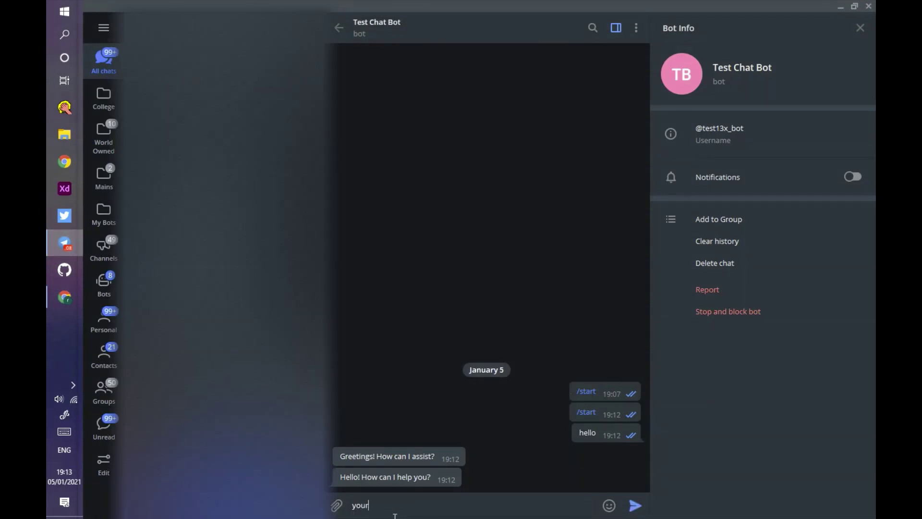
{"action": "type", "text": "our owner"}
{"action": "key", "text": "Return"}
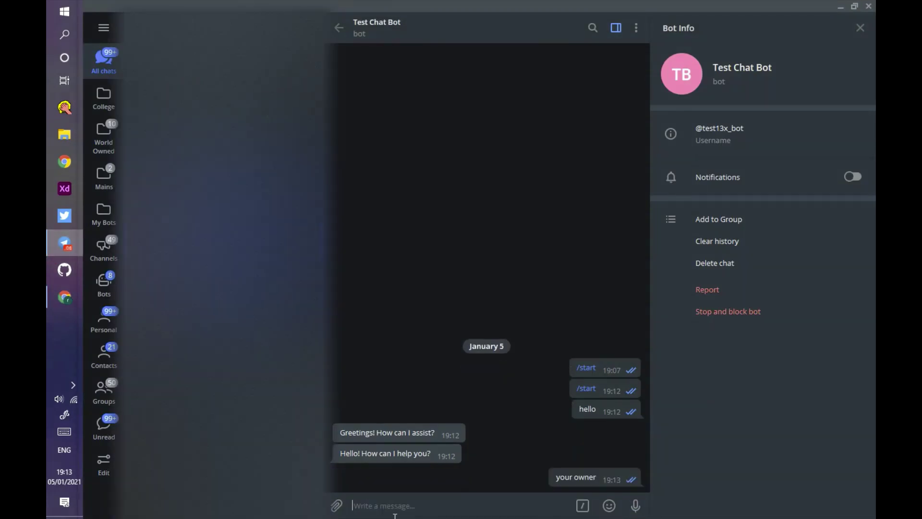
{"action": "left_click_drag", "start_coordinate": [351, 485], "coordinate": [423, 481]}
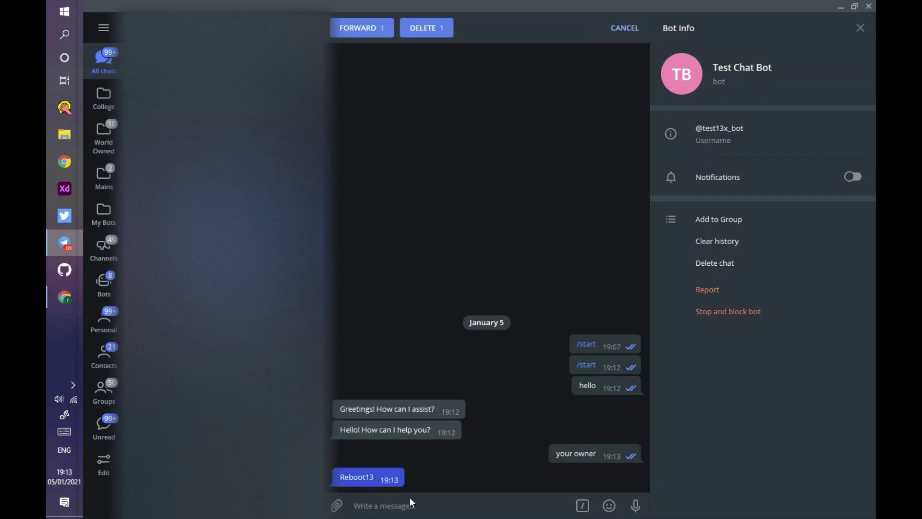
{"action": "left_click", "coordinate": [616, 27]}
{"action": "key", "text": "alt+Tab"}
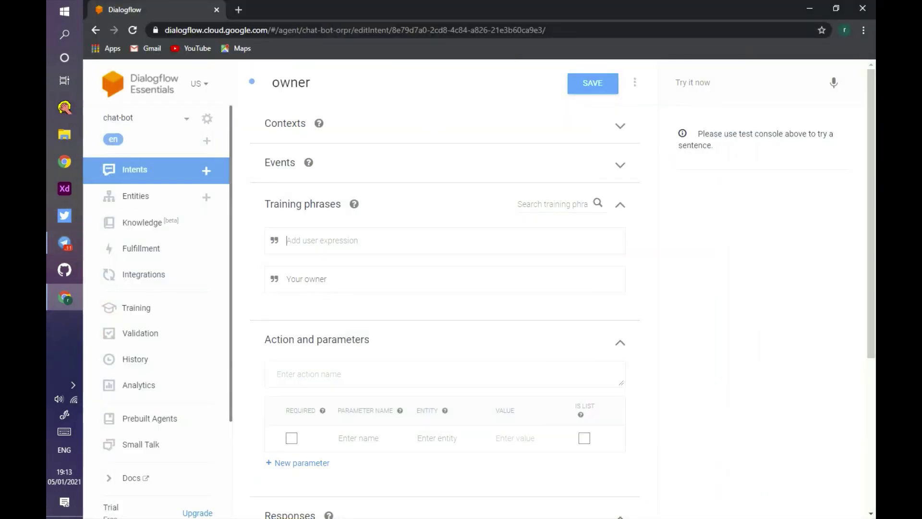
Leave the owner intent without saving further changes and start another new intent
{"action": "scroll", "coordinate": [368, 392], "scroll_direction": "down", "scroll_amount": 5}
{"action": "scroll", "coordinate": [368, 392], "scroll_direction": "up", "scroll_amount": 5}
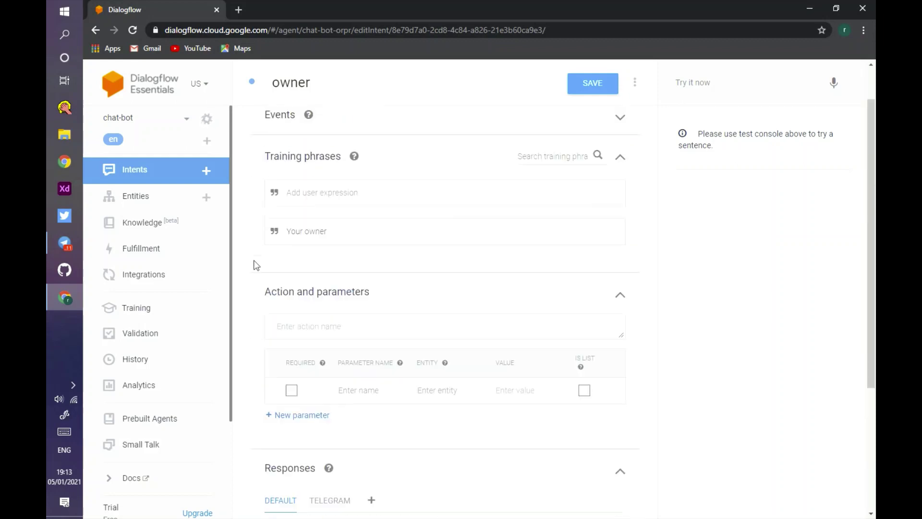
{"action": "left_click", "coordinate": [168, 175]}
{"action": "left_click", "coordinate": [580, 107]}
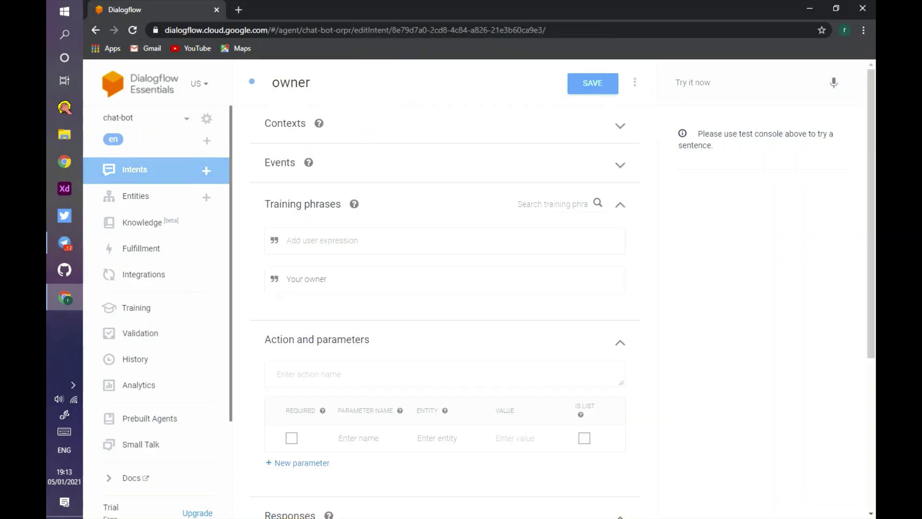
{"action": "left_click", "coordinate": [138, 199]}
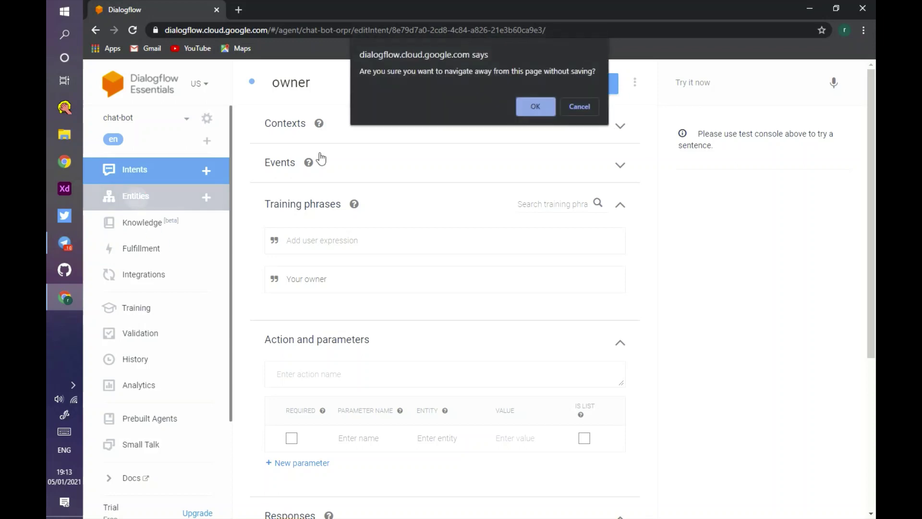
{"action": "left_click", "coordinate": [534, 105]}
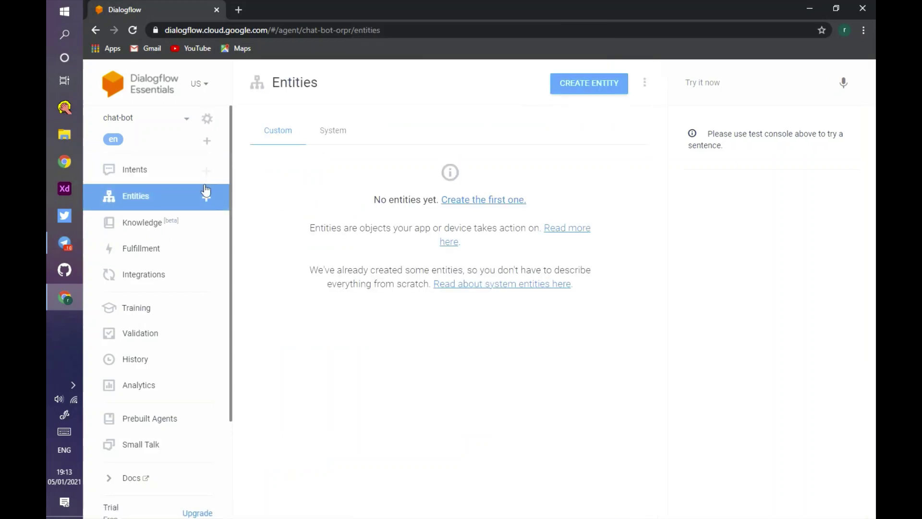
{"action": "left_click", "coordinate": [206, 171]}
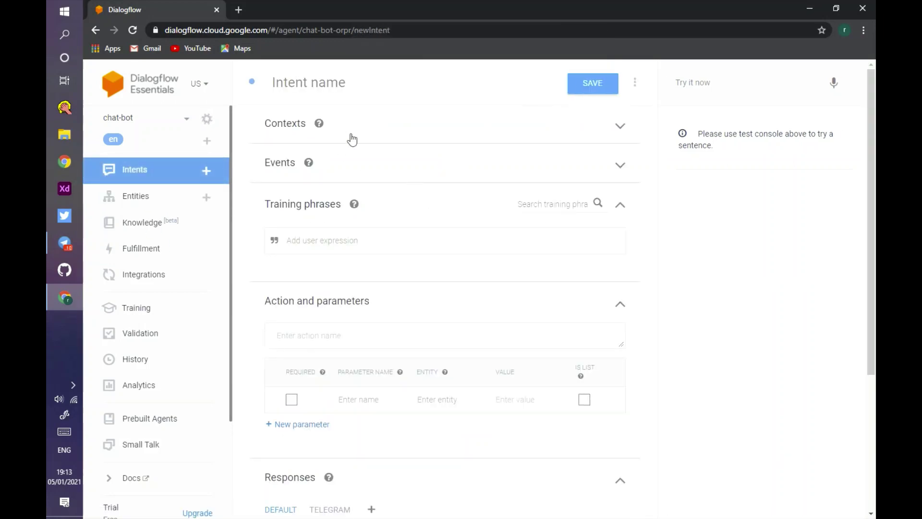
{"action": "scroll", "coordinate": [325, 257], "scroll_direction": "down", "scroll_amount": 1}
{"action": "scroll", "coordinate": [325, 258], "scroll_direction": "up", "scroll_amount": 1}
Search Google for "doremon" in a new browser tab and switch to the results for the spelling "doraemon"
{"action": "left_click", "coordinate": [237, 12]}
{"action": "type", "text": "dor"}
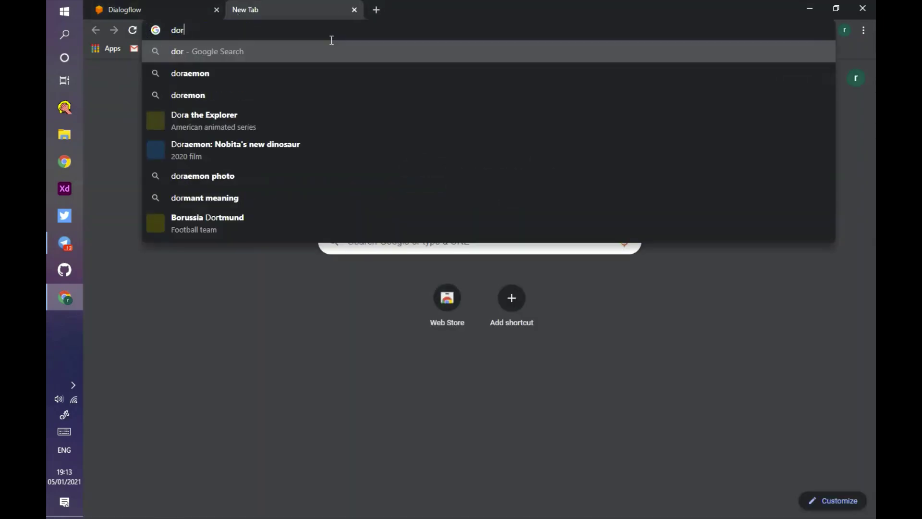
{"action": "type", "text": "emon"}
{"action": "left_click", "coordinate": [224, 102]}
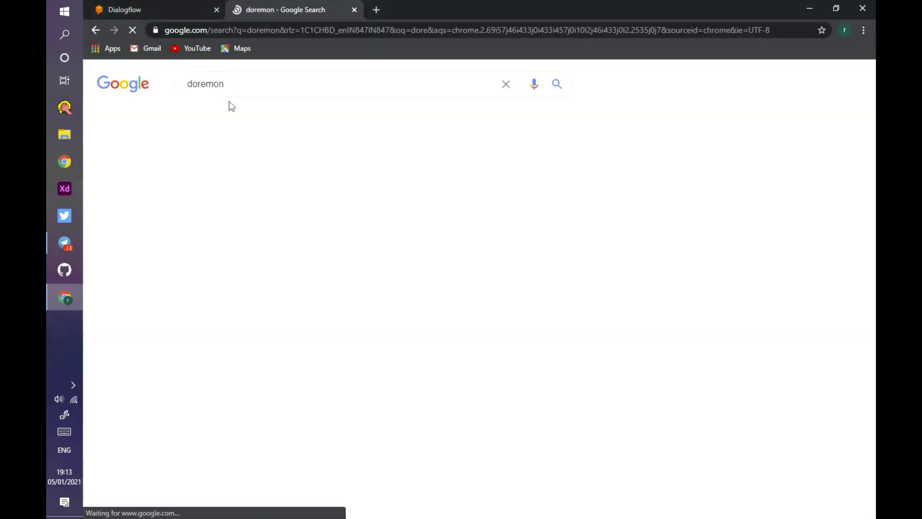
{"action": "left_click", "coordinate": [302, 167]}
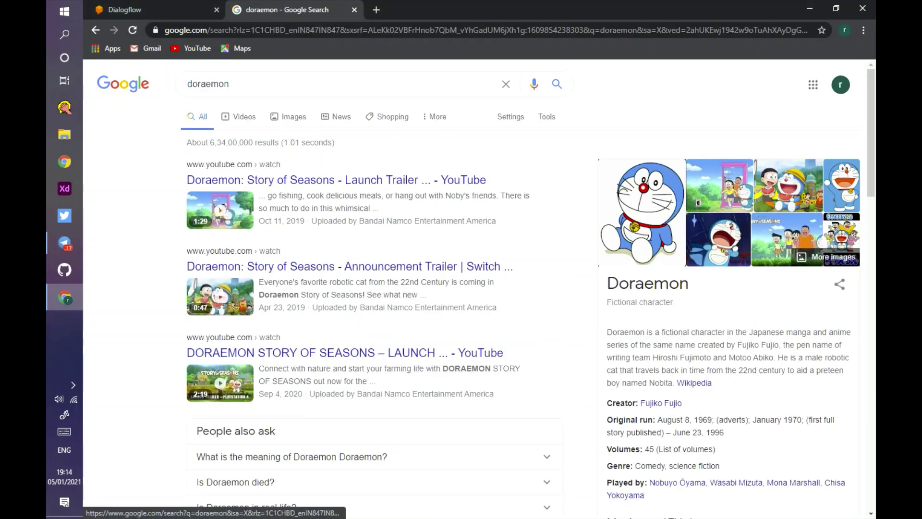
Open the Wikipedia picture of Doraemon in the image results and copy its image address
{"action": "right_click", "coordinate": [652, 208]}
{"action": "left_click", "coordinate": [638, 228]}
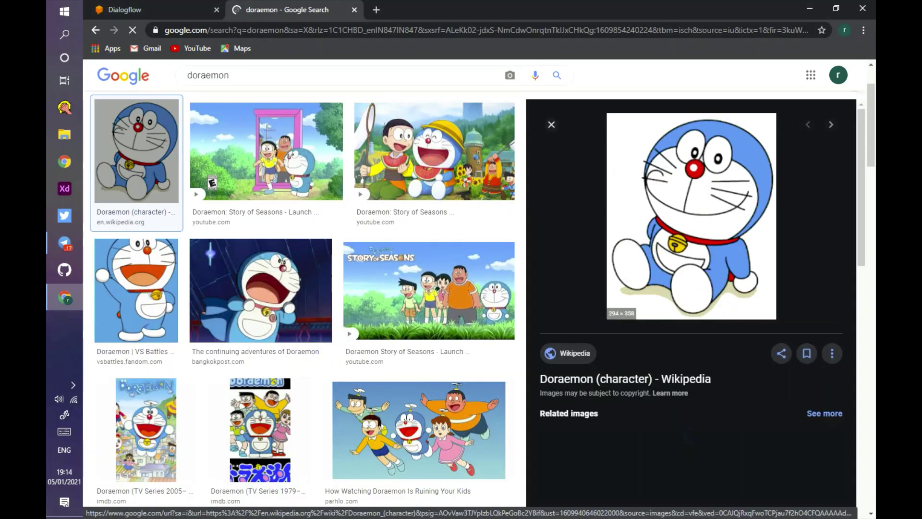
{"action": "right_click", "coordinate": [671, 213]}
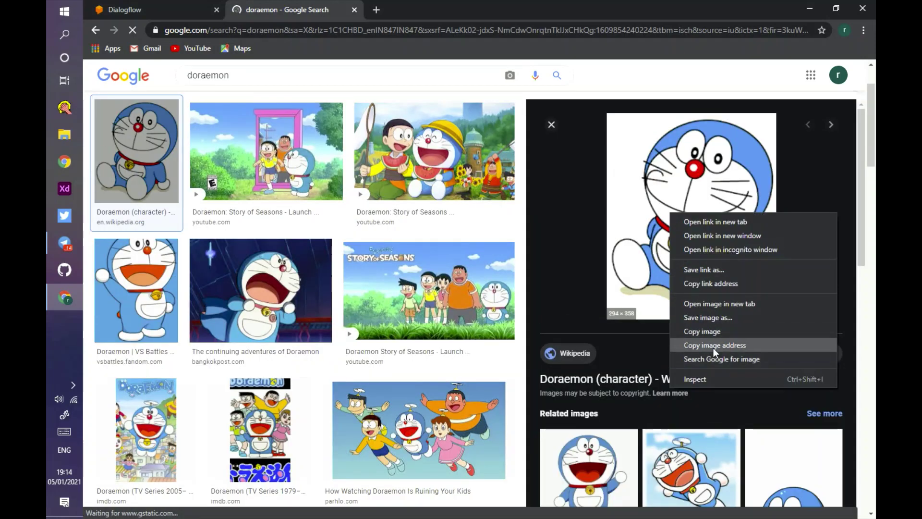
{"action": "left_click", "coordinate": [713, 345]}
Return to the new Dialogflow intent and add the training phrase "doraemon"
{"action": "key", "text": "ctrl+Tab"}
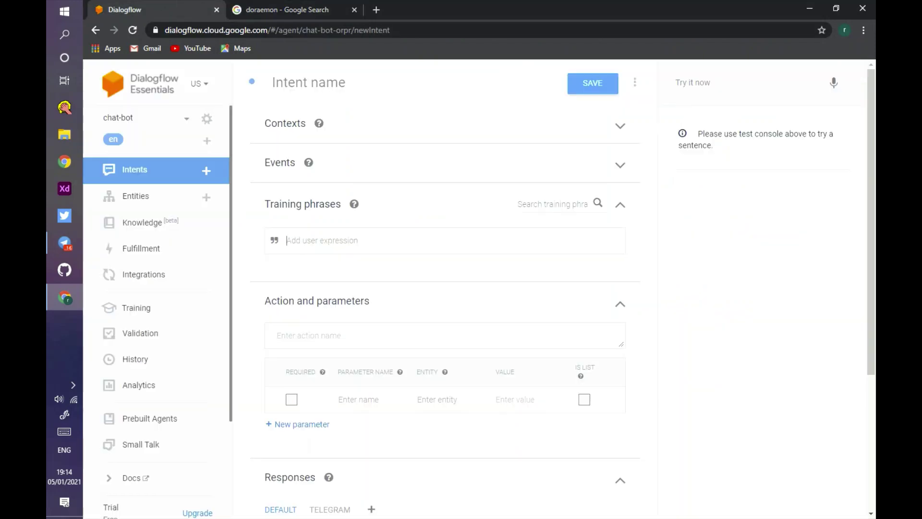
{"action": "left_click", "coordinate": [325, 241]}
{"action": "key", "text": "super+v"}
{"action": "left_click", "coordinate": [354, 339]}
{"action": "scroll", "coordinate": [308, 357], "scroll_direction": "down", "scroll_amount": 2}
Copy the image address of the enlarged Wikipedia Doraemon picture again and go back to the Dialogflow intent
{"action": "key", "text": "ctrl+Tab"}
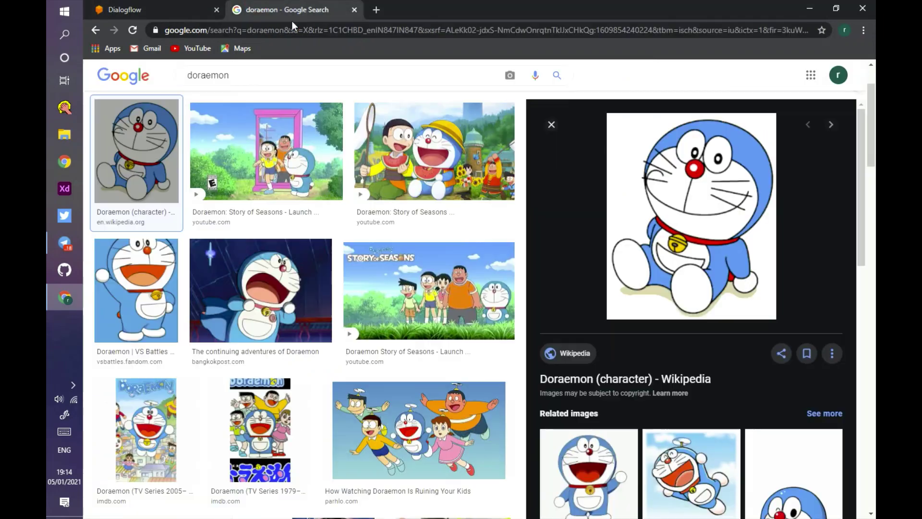
{"action": "right_click", "coordinate": [725, 264]}
{"action": "left_click", "coordinate": [740, 396]}
{"action": "left_click", "coordinate": [141, 11]}
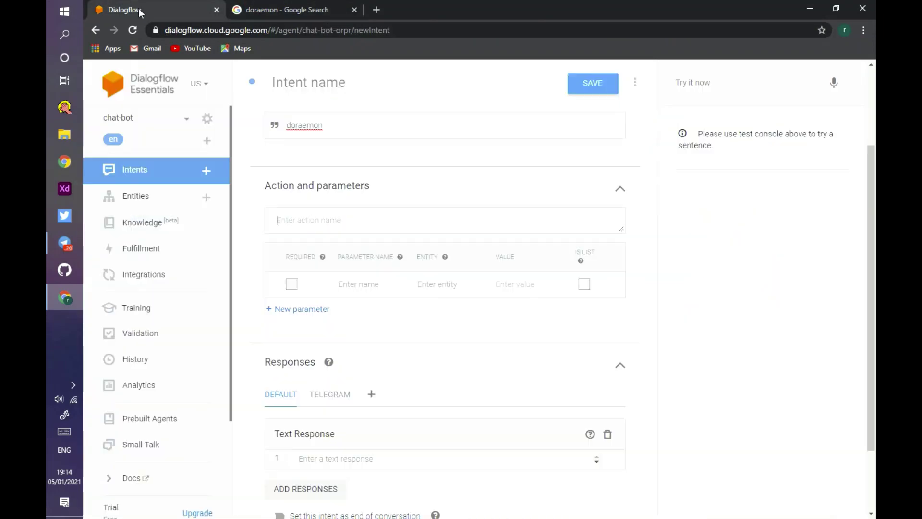
Add an Image response to the intent's Telegram responses and paste the copied Doraemon image address as its URL
{"action": "scroll", "coordinate": [321, 295], "scroll_direction": "down", "scroll_amount": 2}
{"action": "left_click", "coordinate": [329, 311]}
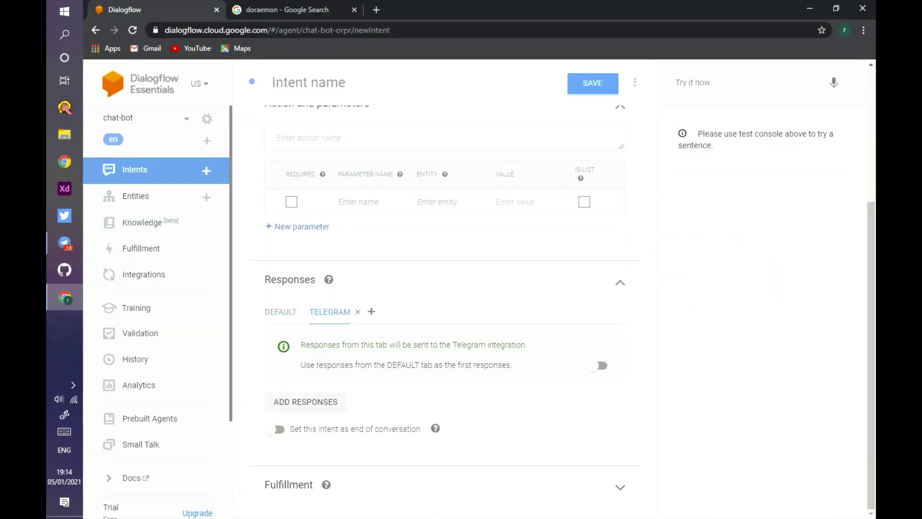
{"action": "left_click", "coordinate": [318, 407]}
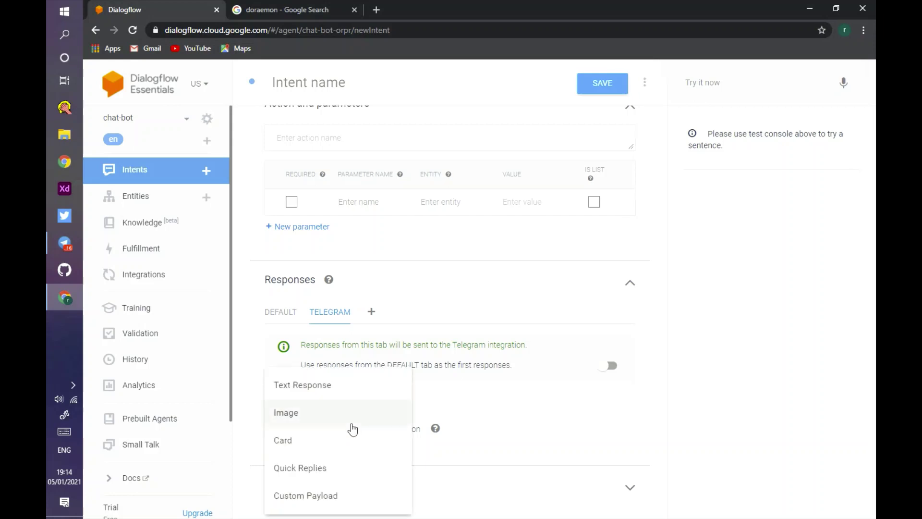
{"action": "left_click", "coordinate": [299, 416]}
{"action": "key", "text": "super+v"}
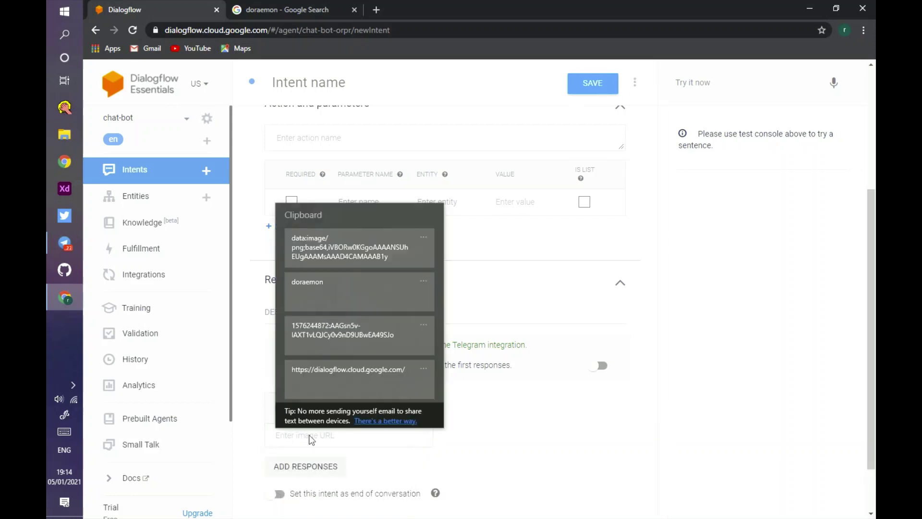
{"action": "left_click", "coordinate": [337, 250]}
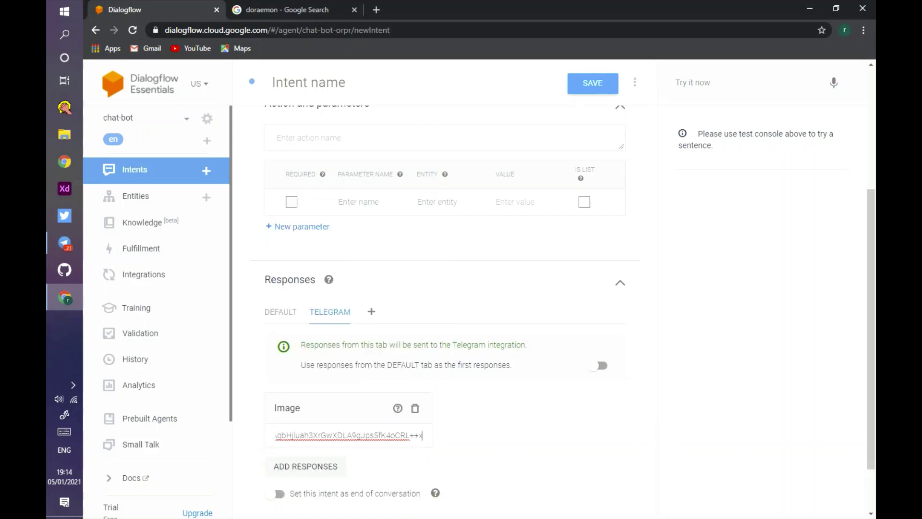
Recopy the Wikipedia Doraemon picture's image address and return to the intent's Image response
{"action": "left_click", "coordinate": [286, 10]}
{"action": "right_click", "coordinate": [656, 248]}
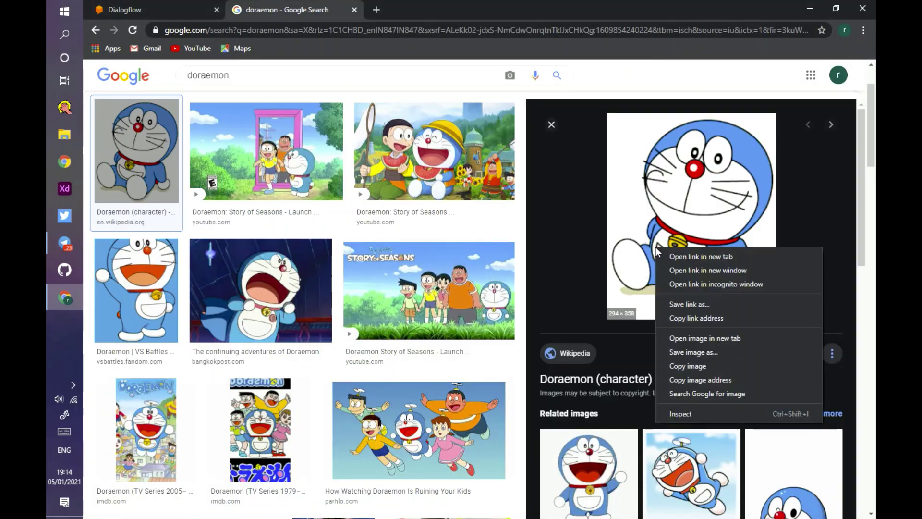
{"action": "left_click", "coordinate": [690, 380]}
{"action": "left_click", "coordinate": [163, 9]}
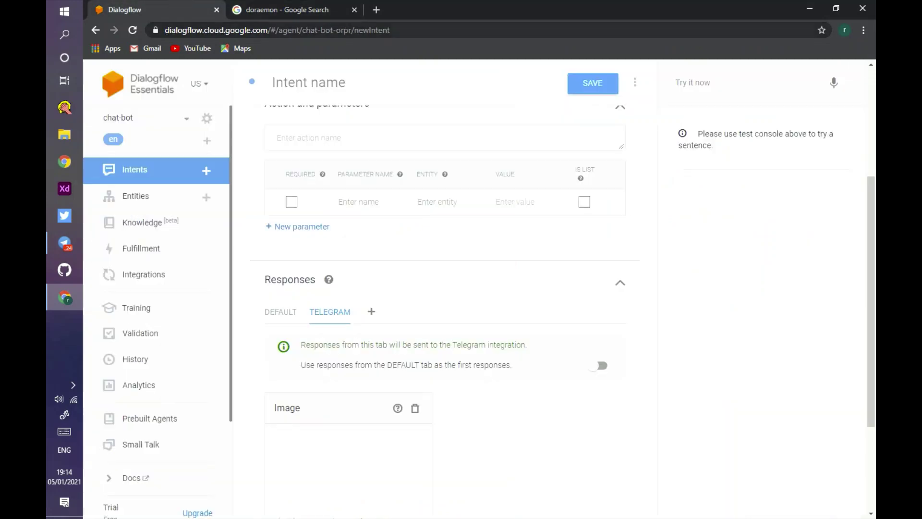
Copy the image address of the VS Battles Wiki Doraemon picture from Google Images and return to the Dialogflow intent
{"action": "left_click", "coordinate": [287, 10]}
{"action": "left_click", "coordinate": [136, 291]}
{"action": "right_click", "coordinate": [654, 255]}
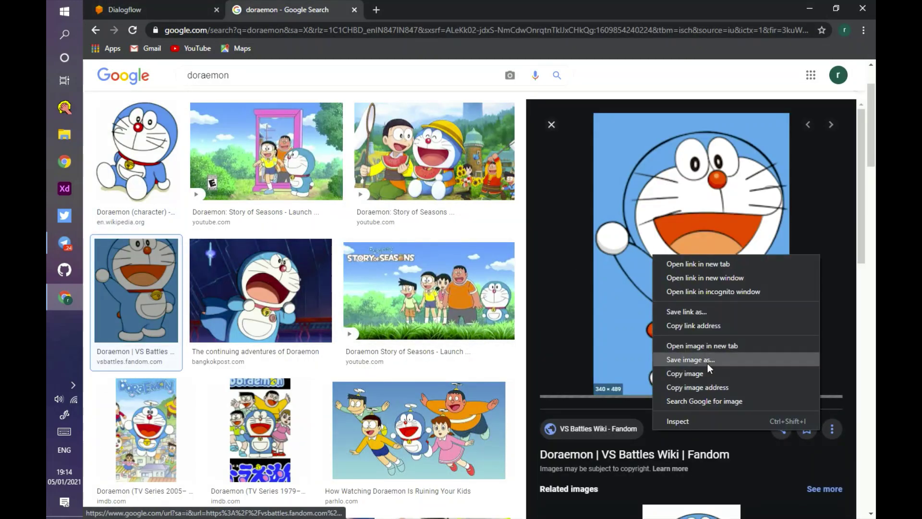
{"action": "left_click", "coordinate": [694, 387]}
{"action": "key", "text": "ctrl+Tab"}
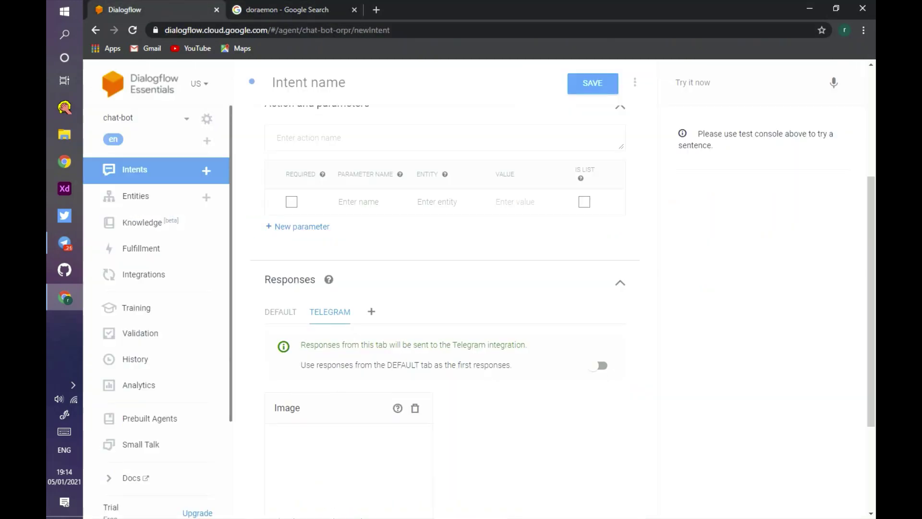
Replace the Telegram Image response with a new one that uses the copied VS Battles Wiki image address as its URL
{"action": "scroll", "coordinate": [387, 320], "scroll_direction": "down", "scroll_amount": 3}
{"action": "left_click", "coordinate": [415, 257]}
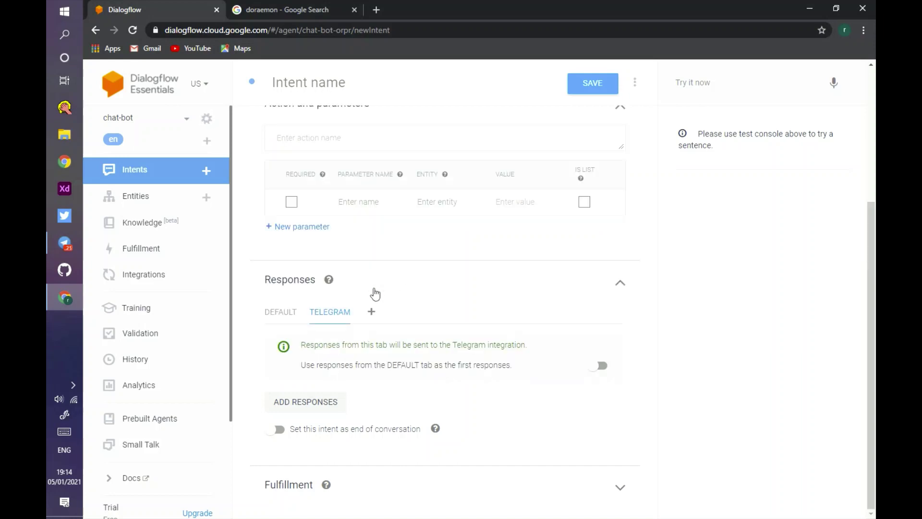
{"action": "left_click", "coordinate": [317, 402]}
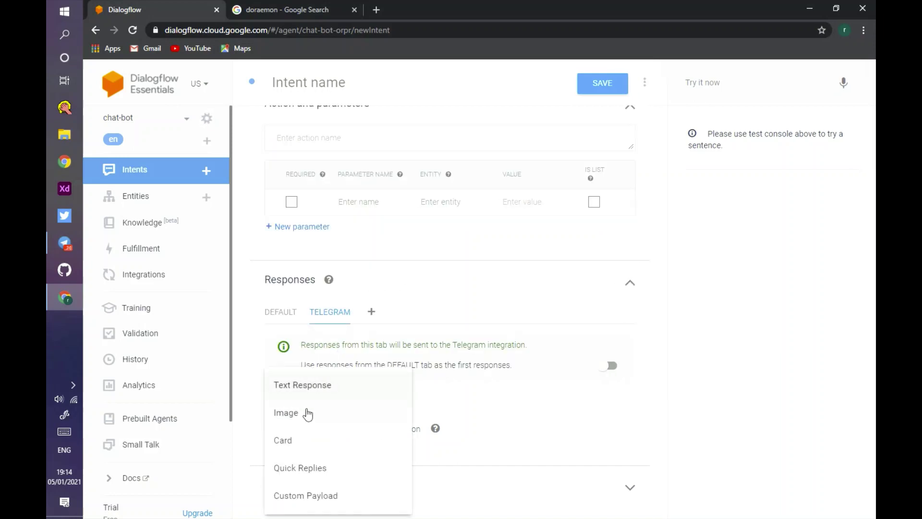
{"action": "left_click", "coordinate": [305, 414]}
{"action": "key", "text": "ctrl+v"}
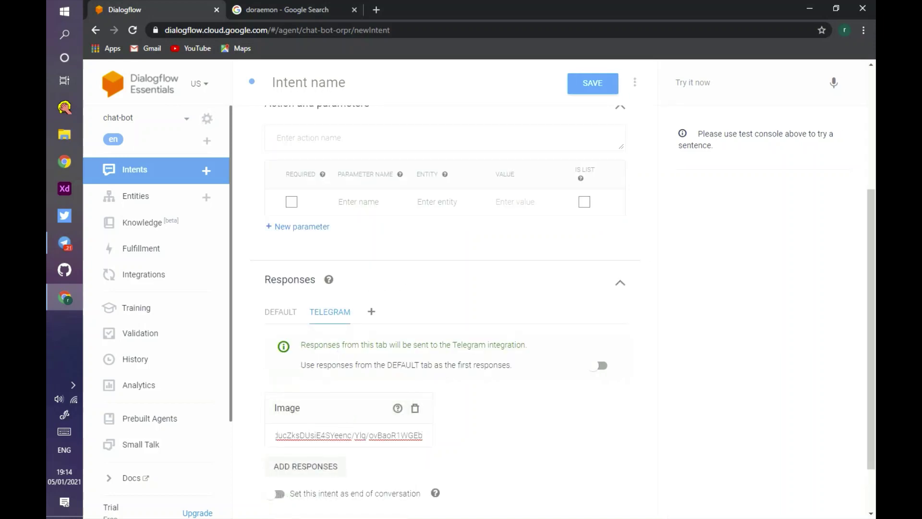
{"action": "scroll", "coordinate": [370, 399], "scroll_direction": "down", "scroll_amount": 2}
{"action": "left_click", "coordinate": [370, 391]}
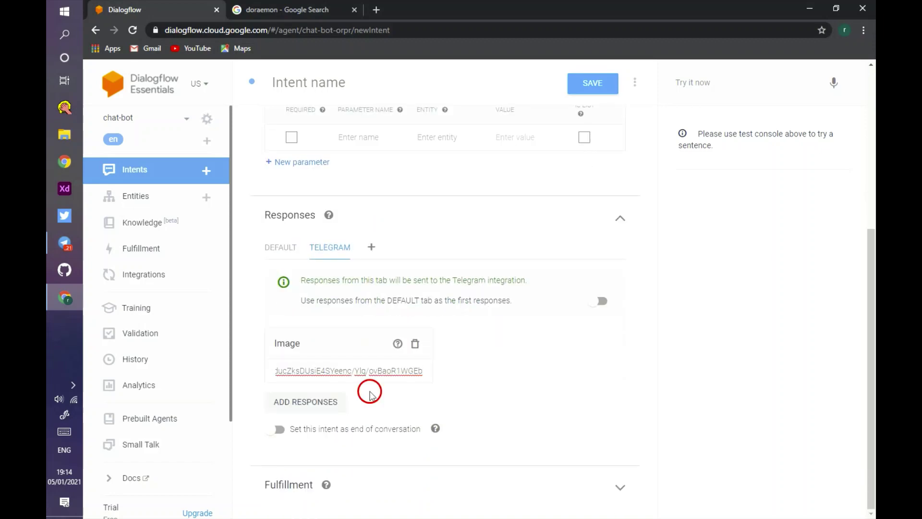
Open the VS Battles Wiki Doraemon image full size, copy its web address up to ".png", and return to Dialogflow
{"action": "left_click", "coordinate": [335, 6]}
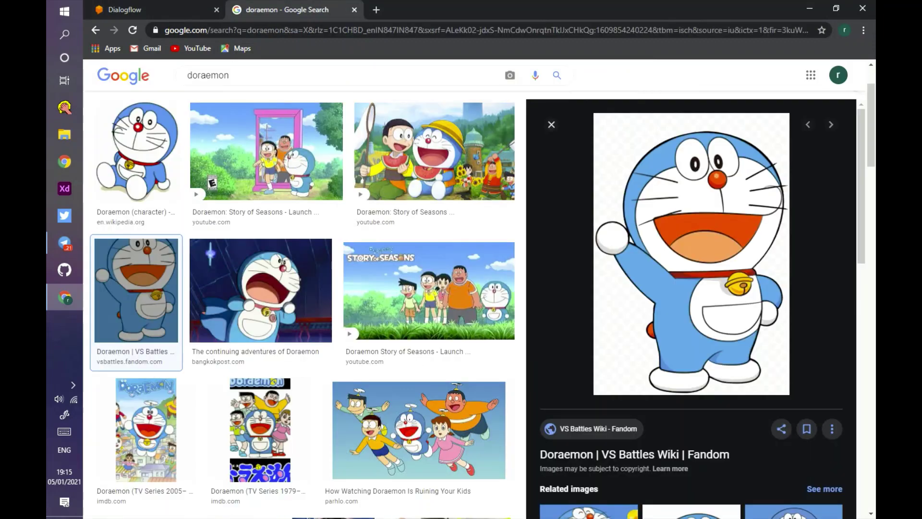
{"action": "left_click", "coordinate": [663, 271]}
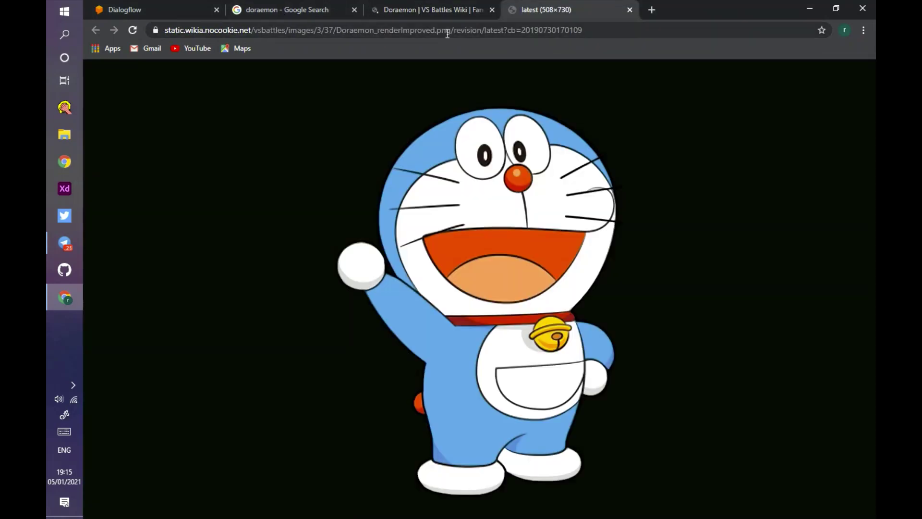
{"action": "left_click", "coordinate": [456, 35]}
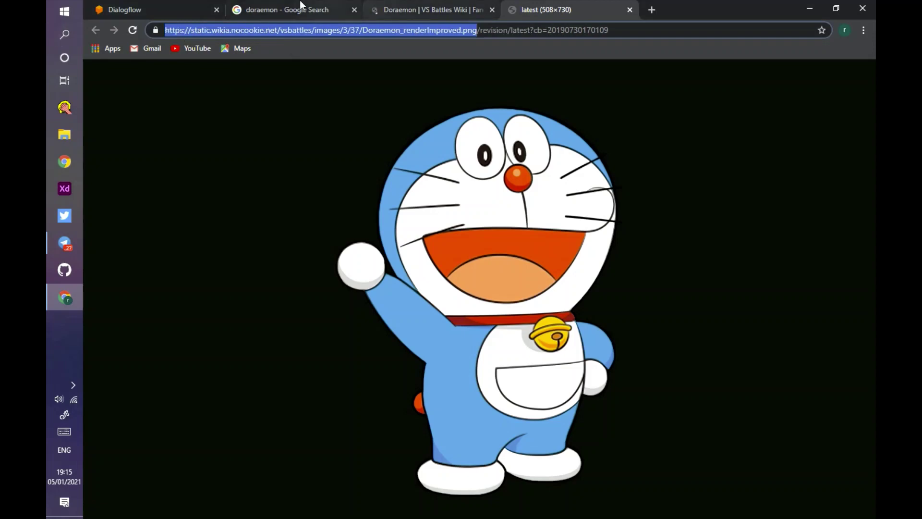
{"action": "left_click", "coordinate": [300, 7]}
{"action": "left_click", "coordinate": [411, 4]}
{"action": "left_click", "coordinate": [139, 9]}
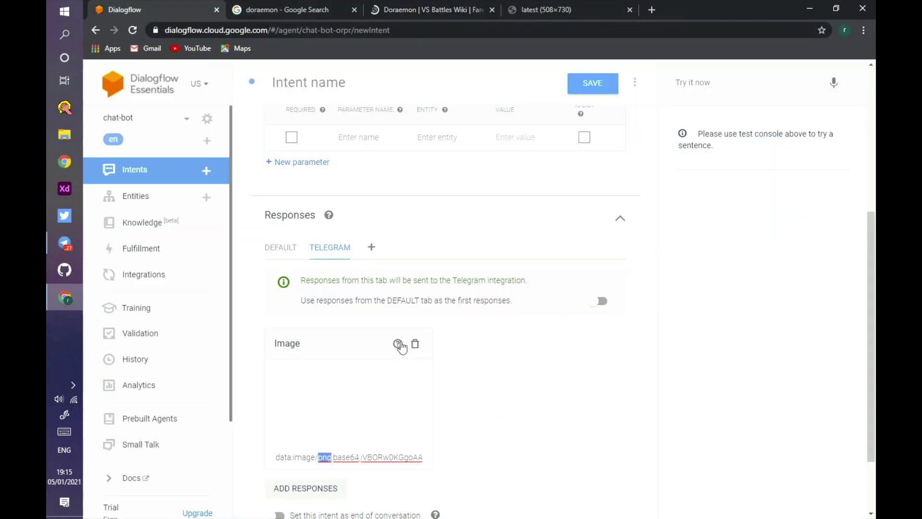
Delete the Telegram Image response and add a new one with the copied Doraemon_renderImproved.png address as its URL
{"action": "left_click", "coordinate": [415, 344]}
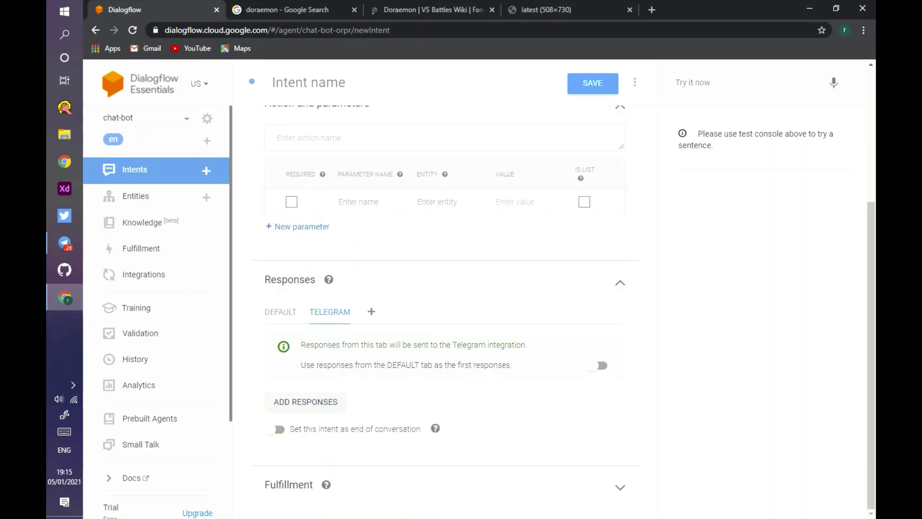
{"action": "left_click", "coordinate": [314, 414]}
{"action": "left_click", "coordinate": [309, 411]}
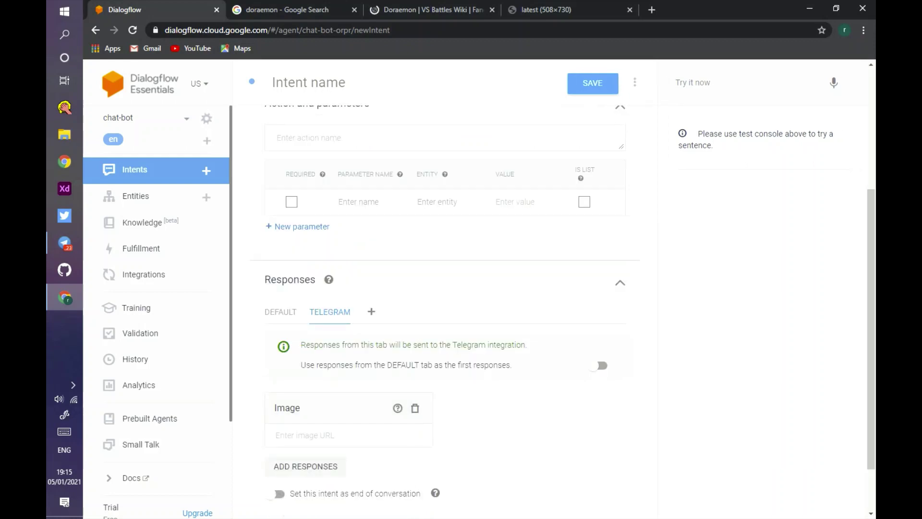
{"action": "key", "text": "ctrl+v"}
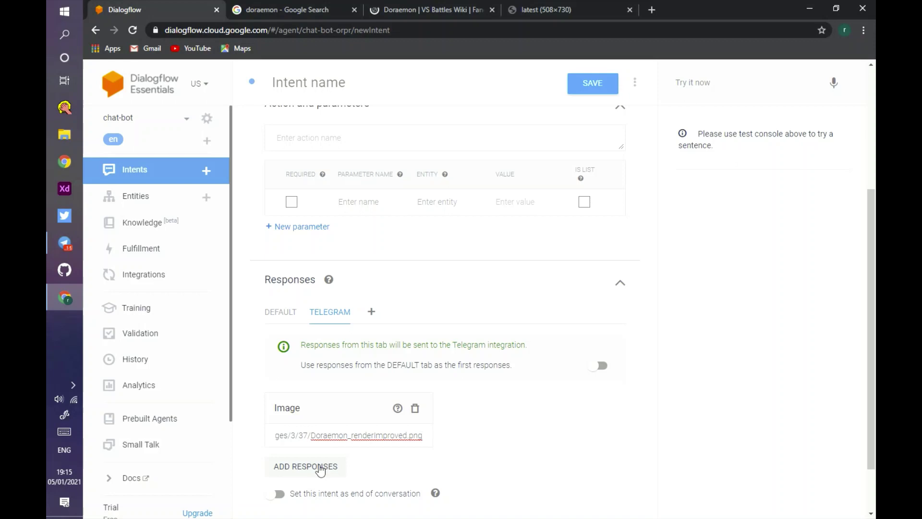
{"action": "left_click", "coordinate": [509, 426]}
{"action": "scroll", "coordinate": [476, 405], "scroll_direction": "down", "scroll_amount": 3}
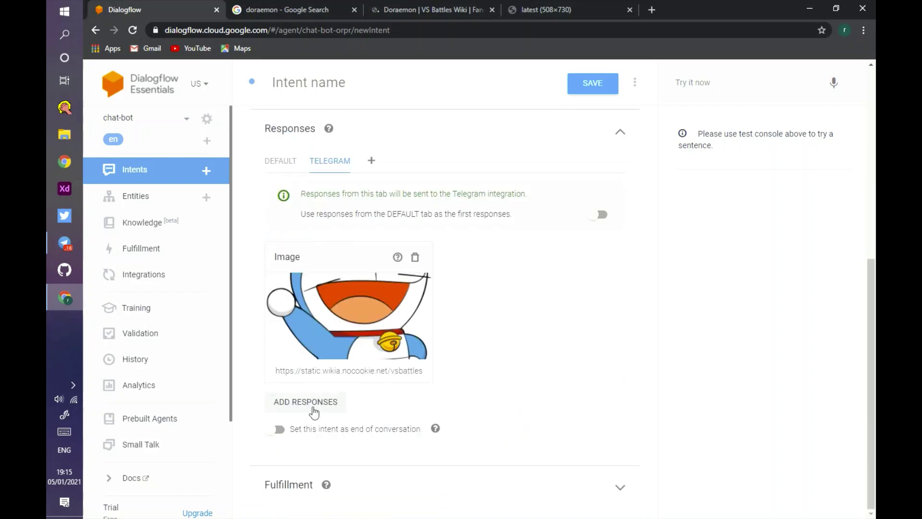
{"action": "left_click", "coordinate": [315, 408]}
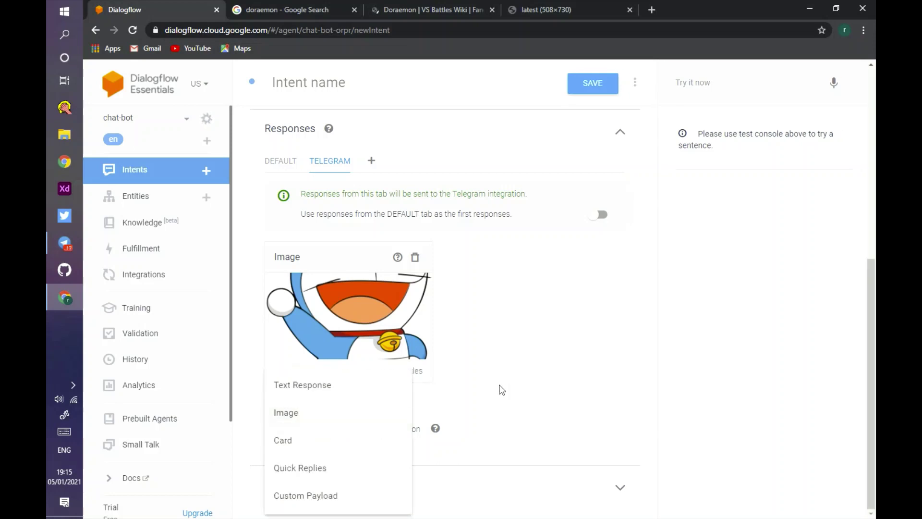
{"action": "left_click", "coordinate": [498, 387]}
Send "doraemon" to Test Chat Bot in Telegram, then go back to the Dialogflow intent
{"action": "left_click", "coordinate": [72, 248]}
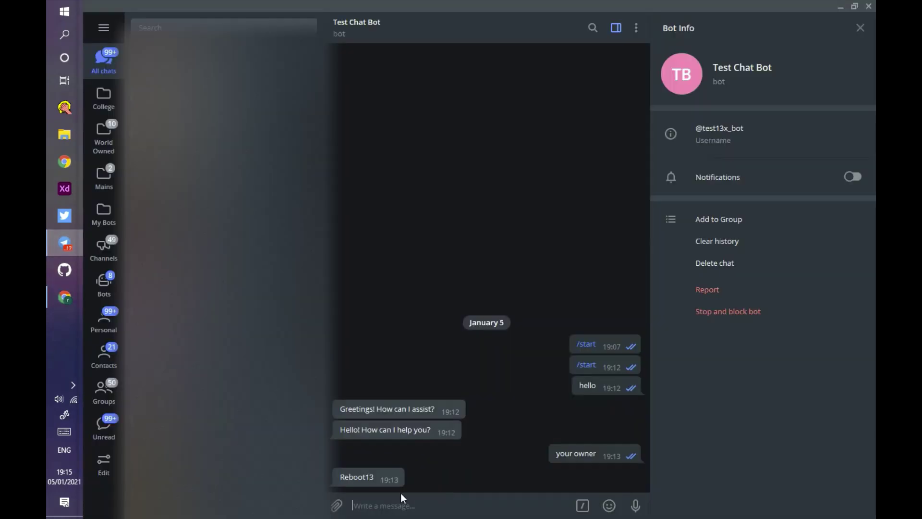
{"action": "key", "text": "super+v"}
{"action": "left_click", "coordinate": [753, 371]}
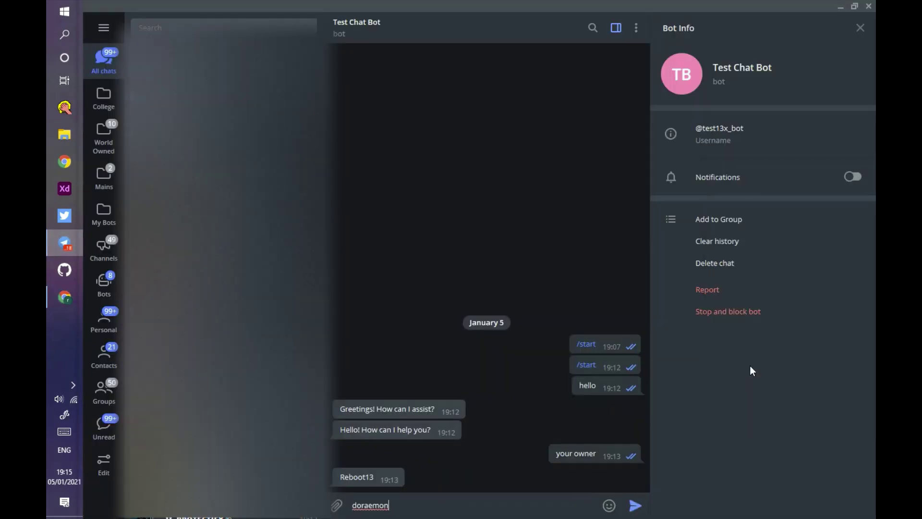
{"action": "key", "text": "Return"}
{"action": "key", "text": "alt+Tab"}
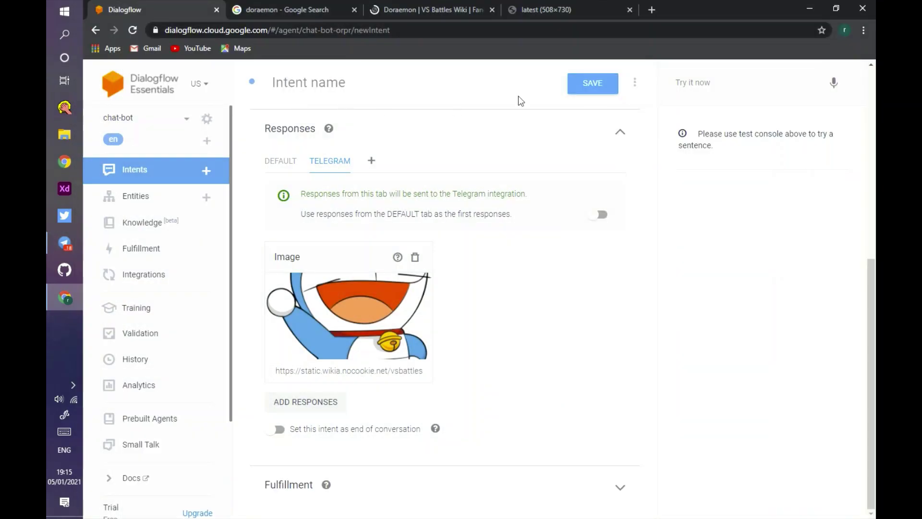
Name the intent "doraemon", save it, and close the two browser tabs of the VS Battles Wiki page and image
{"action": "left_click", "coordinate": [309, 82]}
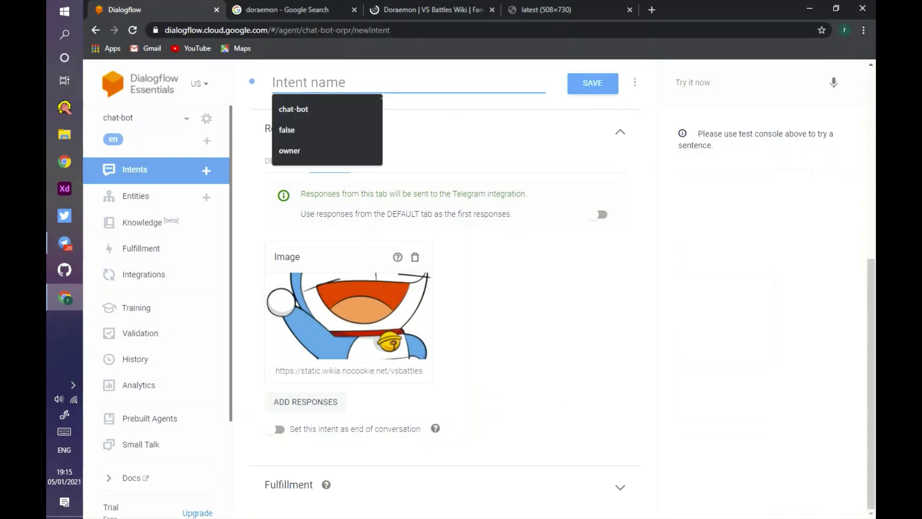
{"action": "type", "text": "doraemon"}
{"action": "left_click", "coordinate": [587, 86]}
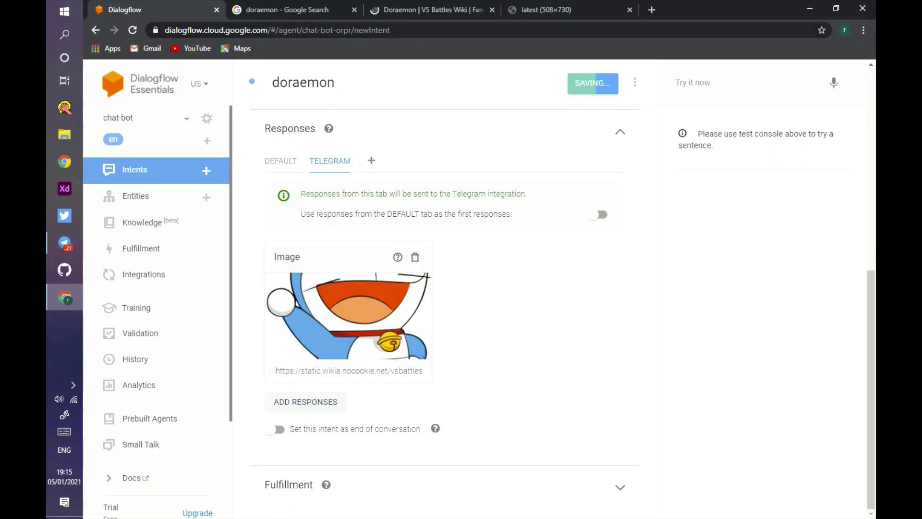
{"action": "left_click", "coordinate": [492, 10]}
{"action": "left_click", "coordinate": [492, 10]}
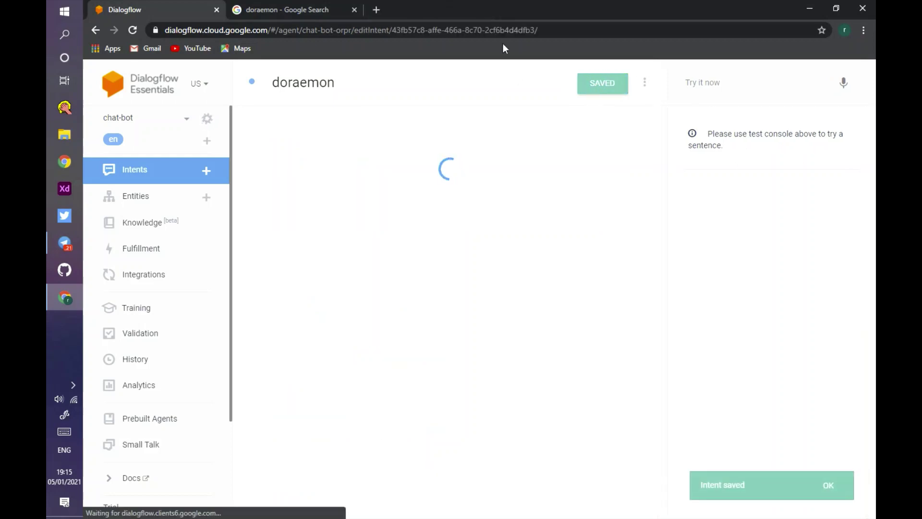
Test the saved intent by sending "doraemon" to Test Chat Bot in Telegram, and return to Dialogflow
{"action": "left_click", "coordinate": [64, 243]}
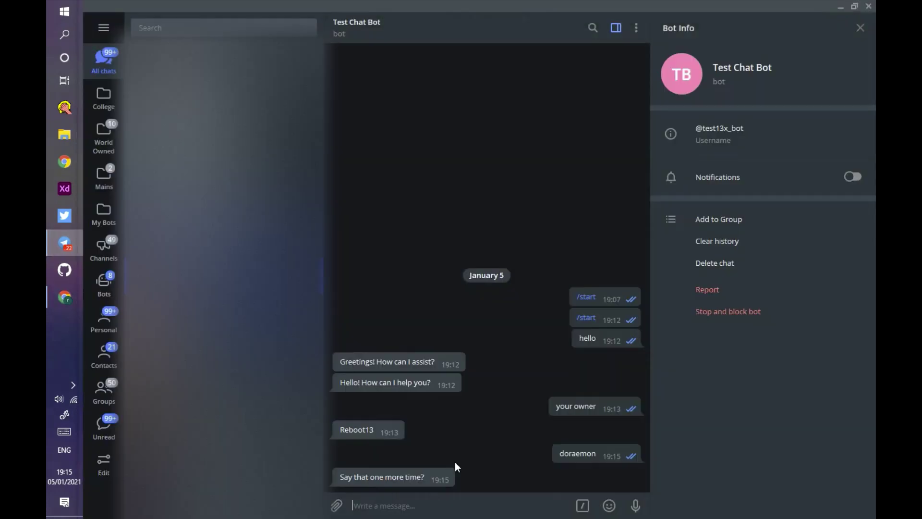
{"action": "type", "text": "doraemon"}
{"action": "key", "text": "Return"}
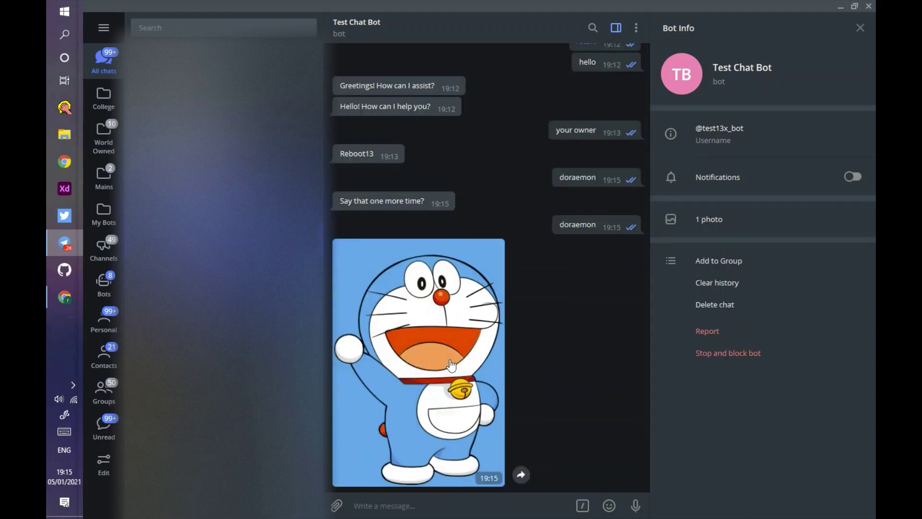
{"action": "left_click", "coordinate": [67, 248]}
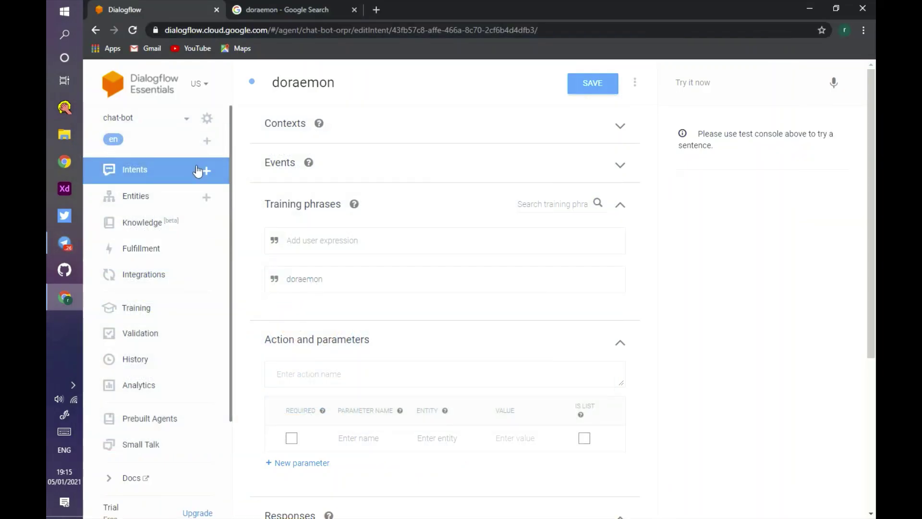
Look over the saved doraemon intent and close the remaining browser tabs
{"action": "scroll", "coordinate": [370, 303], "scroll_direction": "down", "scroll_amount": 5}
{"action": "scroll", "coordinate": [370, 300], "scroll_direction": "up", "scroll_amount": 5}
{"action": "key", "text": "ctrl+Tab"}
{"action": "left_click", "coordinate": [217, 13]}
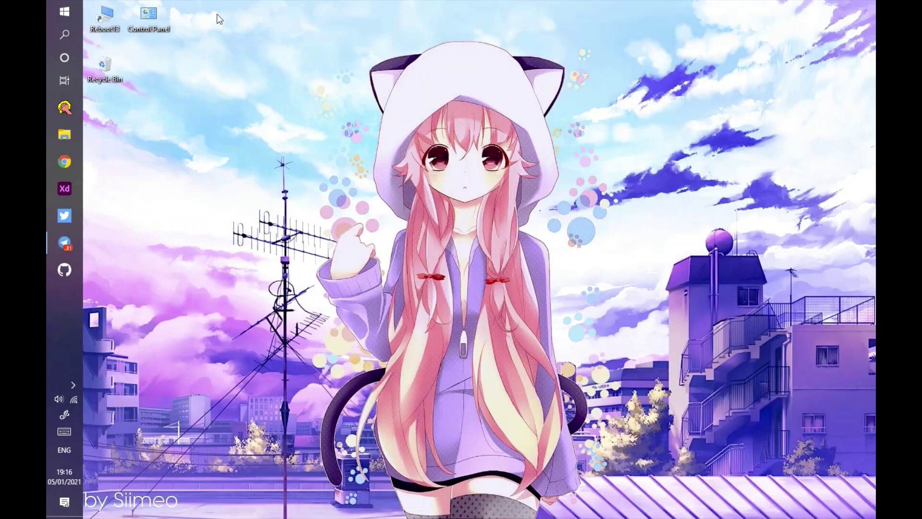